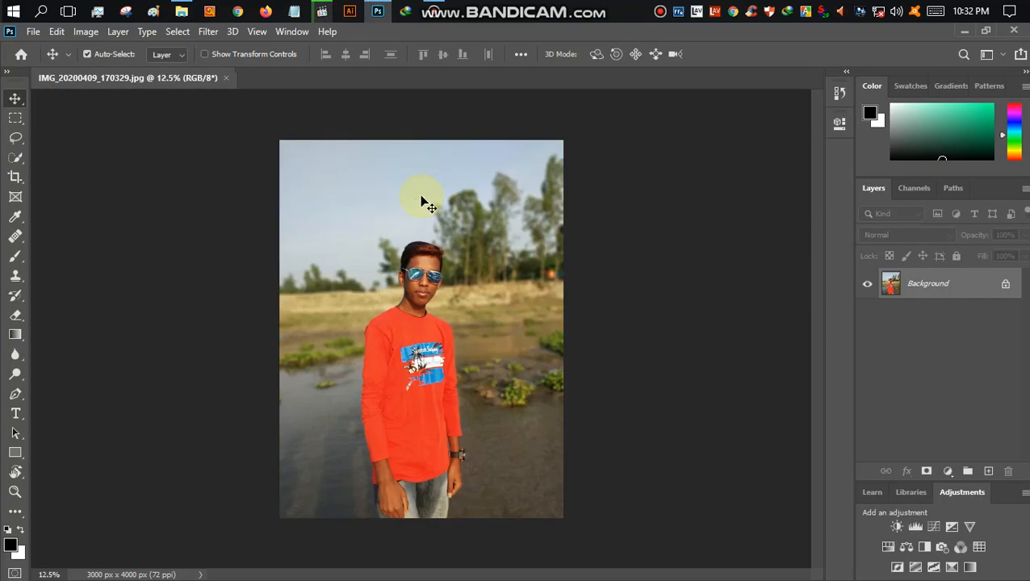
# Step: Duplicate the Background layer and select the whole man on the copy with the Quick Selection tool
pyautogui.hotkey('ctrl', 'j')
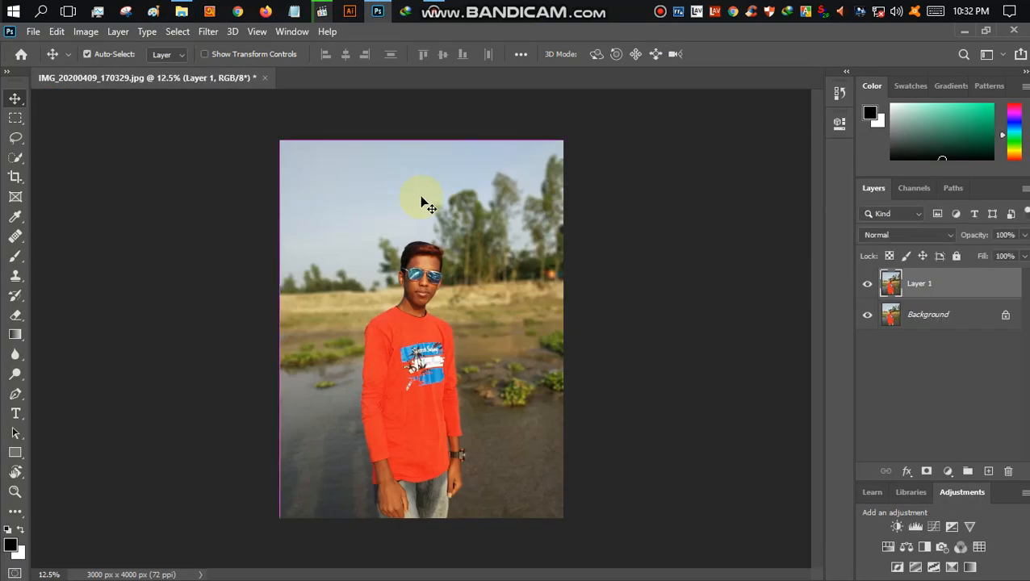
pyautogui.click(16, 156)
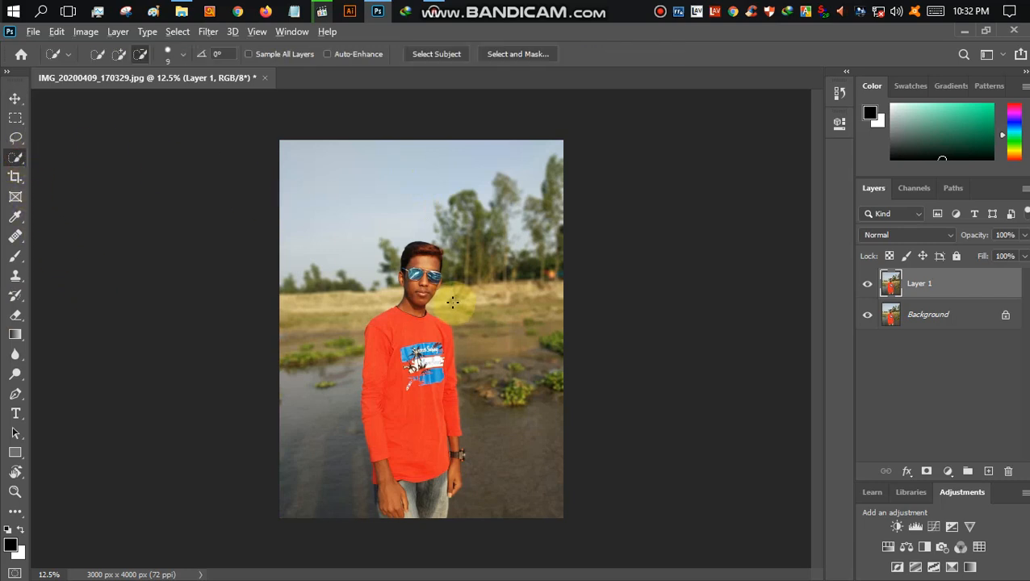
pyautogui.scroll(4, 452, 301)
pyautogui.scroll(-4, 428, 202)
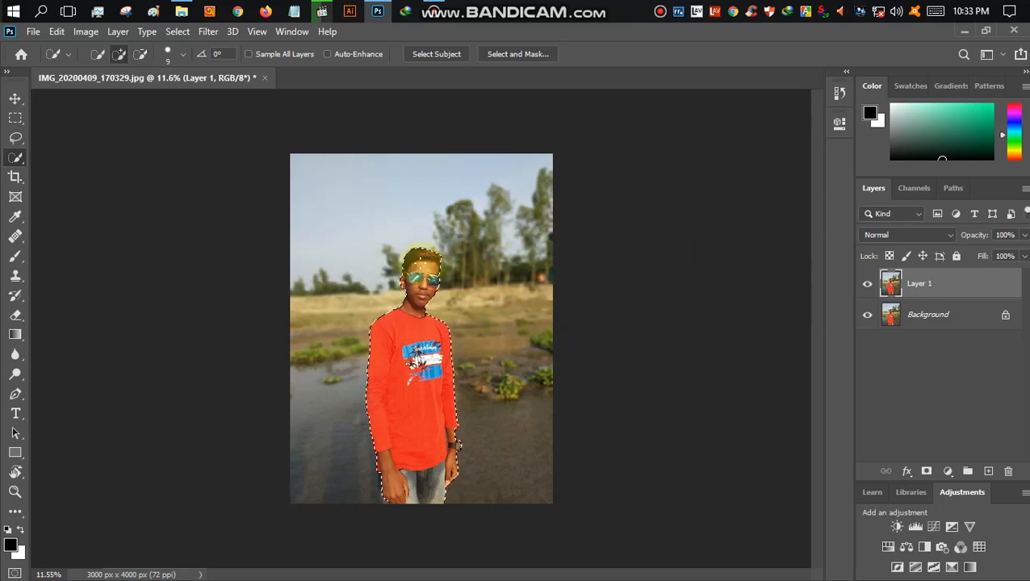
# Step: Extend the selection over the strip of trousers beside the hand without the watch, down to the photo's lower edge
pyautogui.scroll(11, 411, 463)
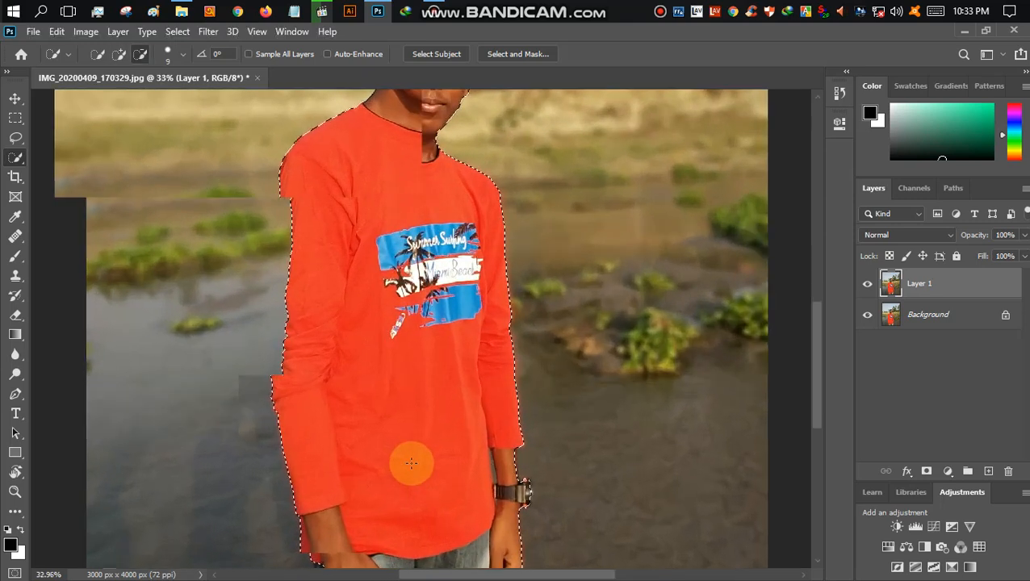
pyautogui.scroll(-5, 411, 463)
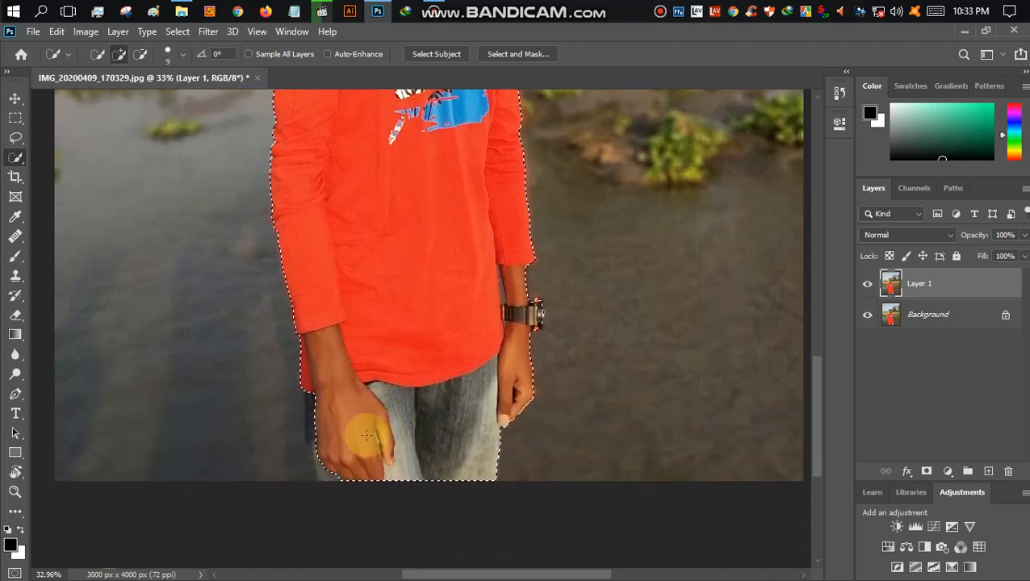
pyautogui.scroll(-2, 355, 436)
pyautogui.scroll(3, 310, 404)
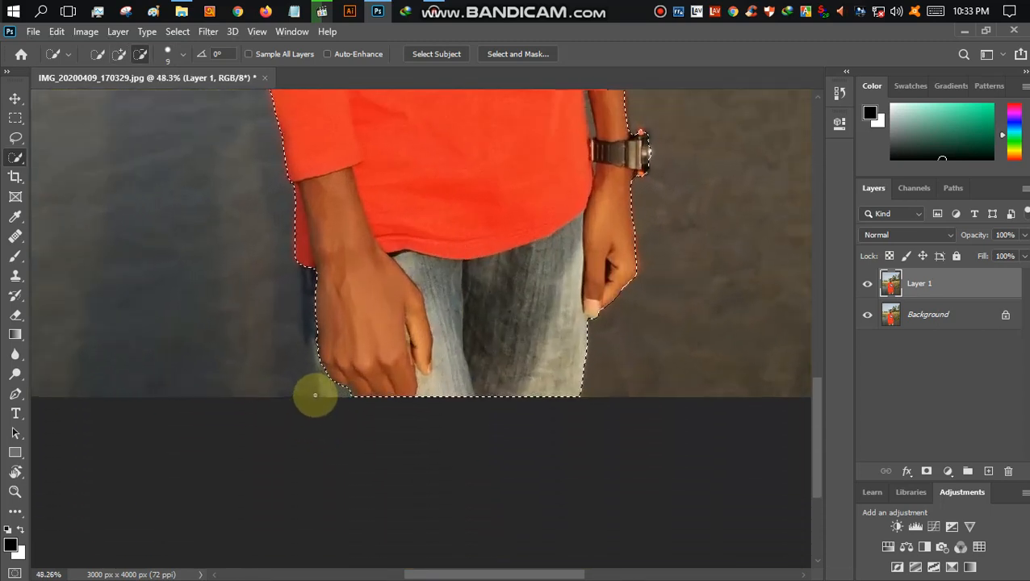
pyautogui.scroll(1, 315, 394)
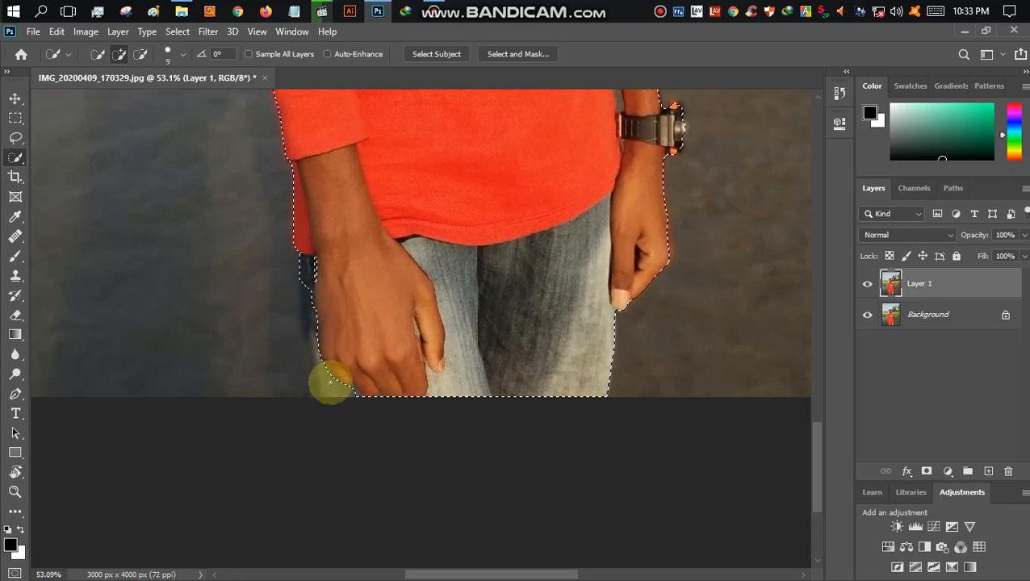
pyautogui.moveTo(329, 384)
pyautogui.mouseDown()
pyautogui.moveTo(317, 250)
pyautogui.moveTo(315, 292)
pyautogui.moveTo(307, 260)
pyautogui.mouseUp()
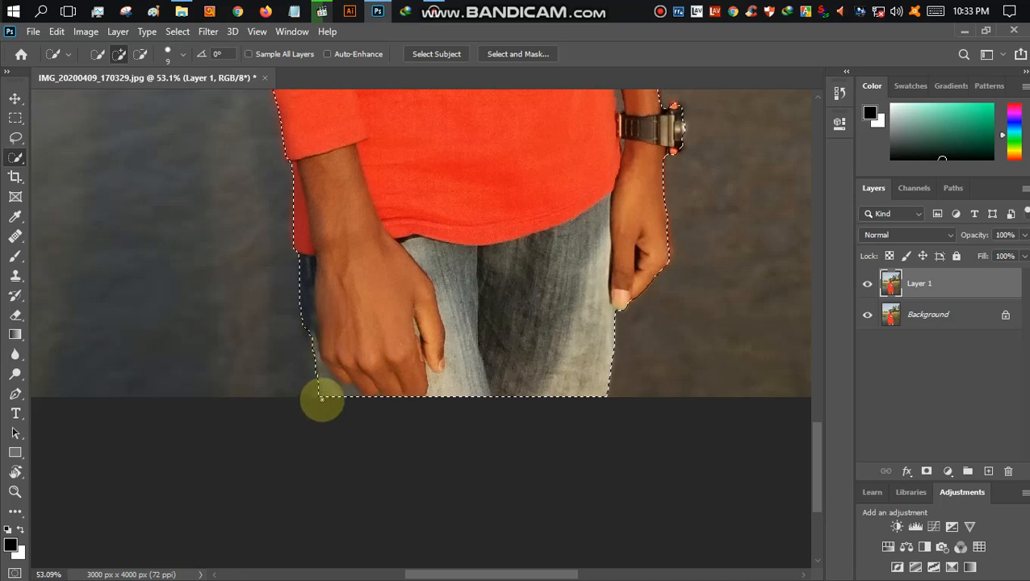
# Step: Extend the selection to the outer edge of the hand with the watch
pyautogui.scroll(-3, 423, 357)
pyautogui.scroll(1, 601, 223)
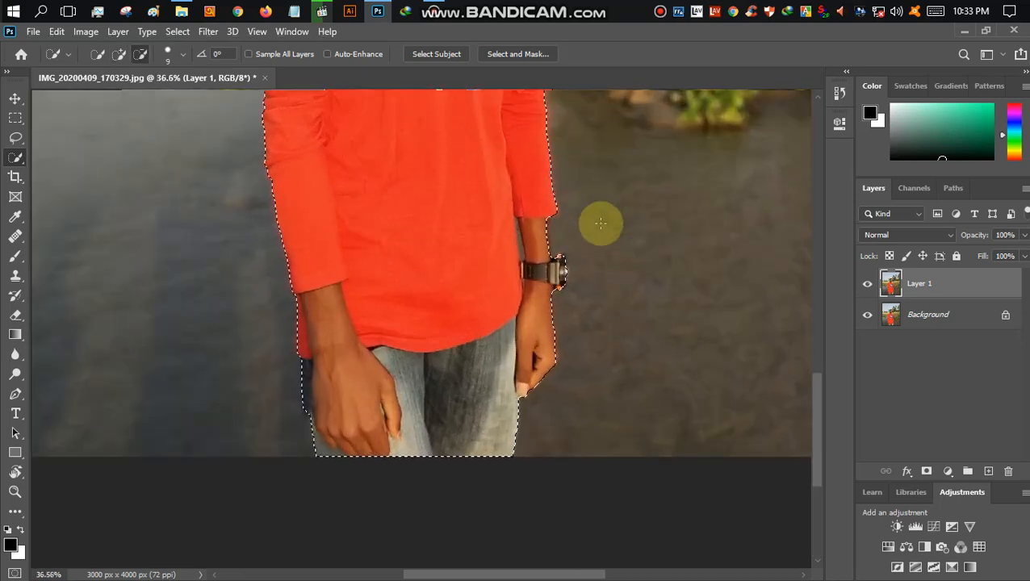
pyautogui.scroll(5, 600, 224)
pyautogui.scroll(-2, 507, 324)
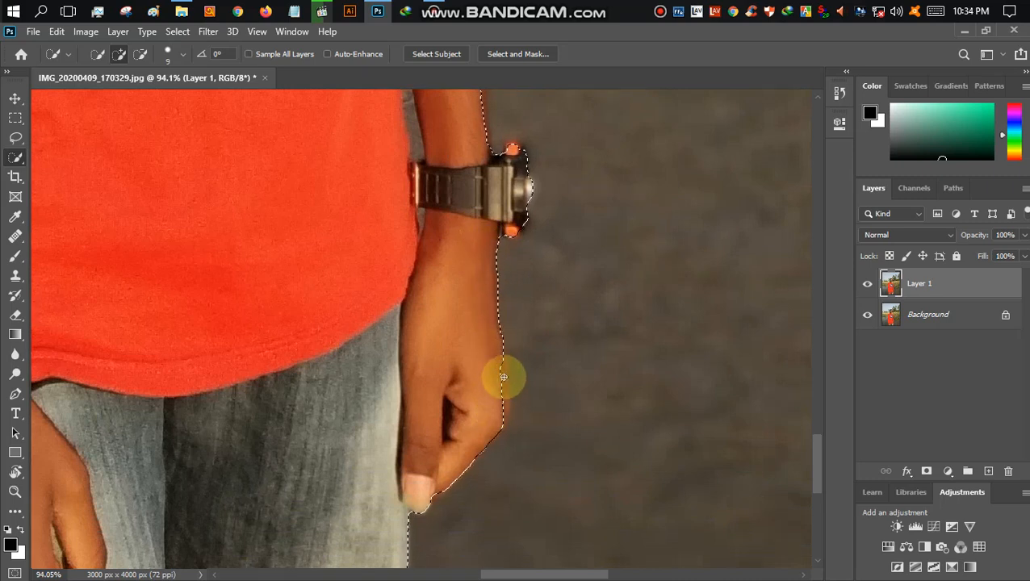
pyautogui.moveTo(497, 361); pyautogui.dragTo(502, 428)
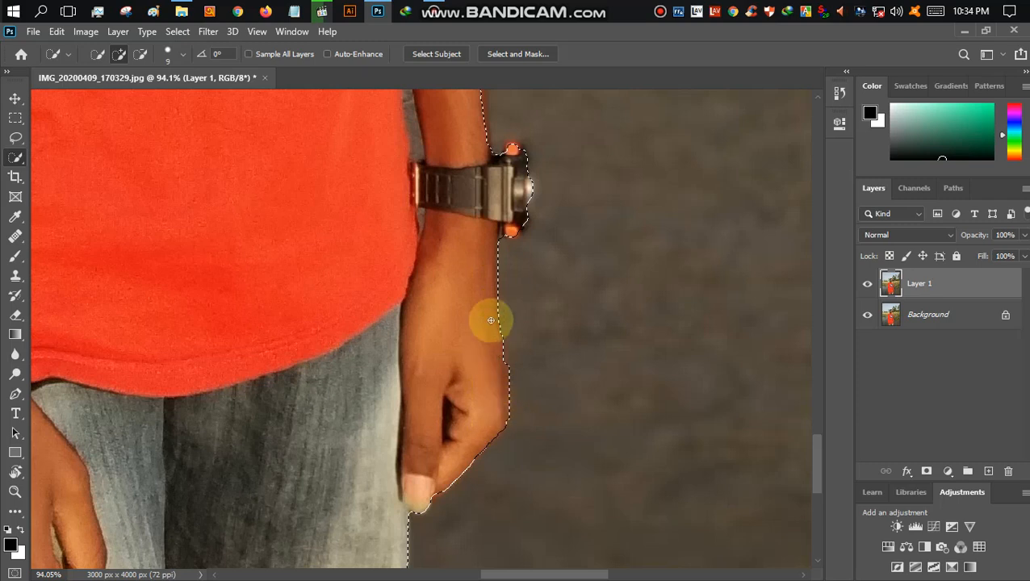
# Step: Subtract the background gaps between the shirt and the watch arm, above and below the watch strap, from the selection
pyautogui.scroll(3, 501, 306)
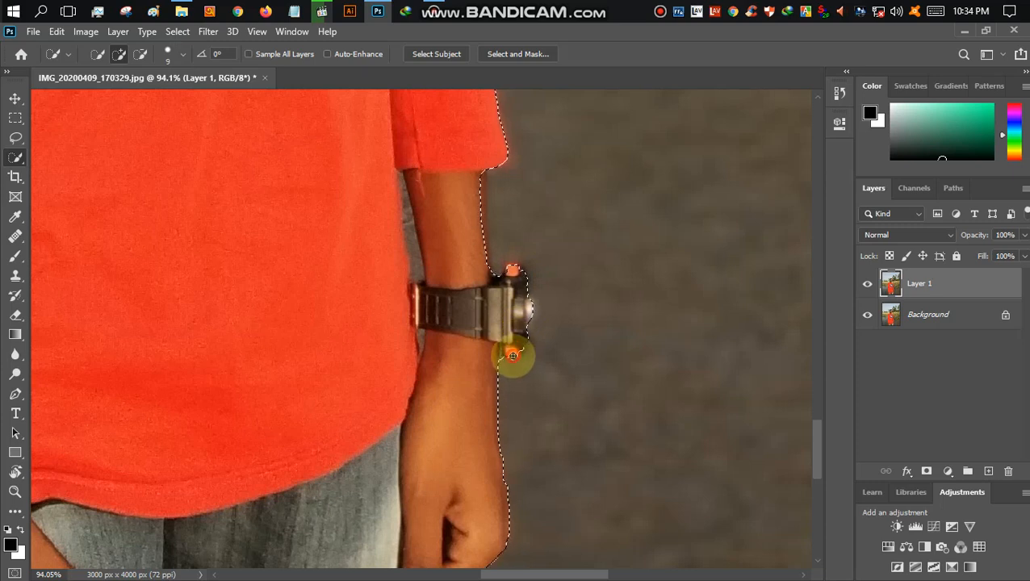
pyautogui.moveTo(403, 185); pyautogui.dragTo(419, 272)
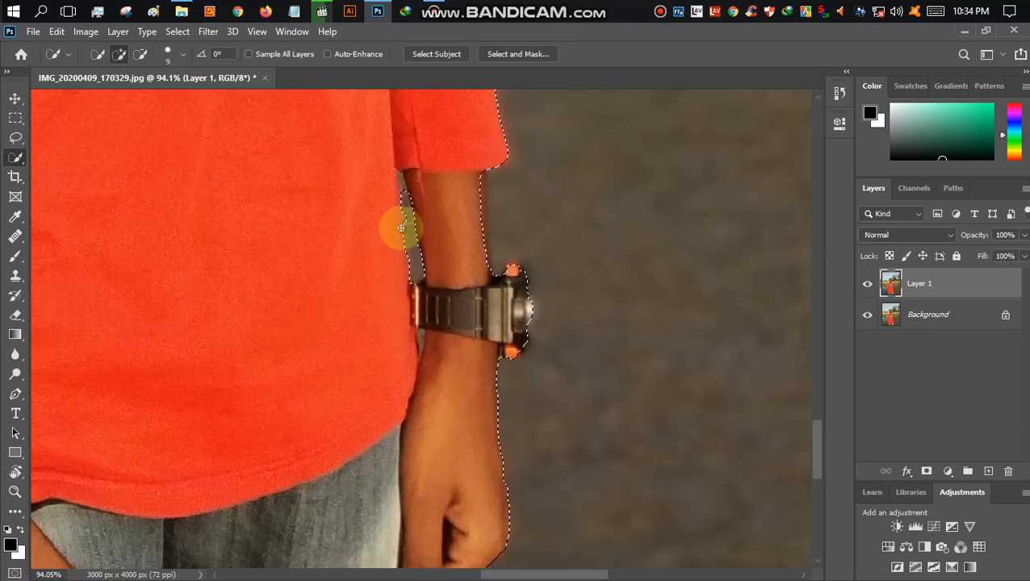
pyautogui.press('alt')
pyautogui.moveTo(403, 191); pyautogui.dragTo(403, 214)
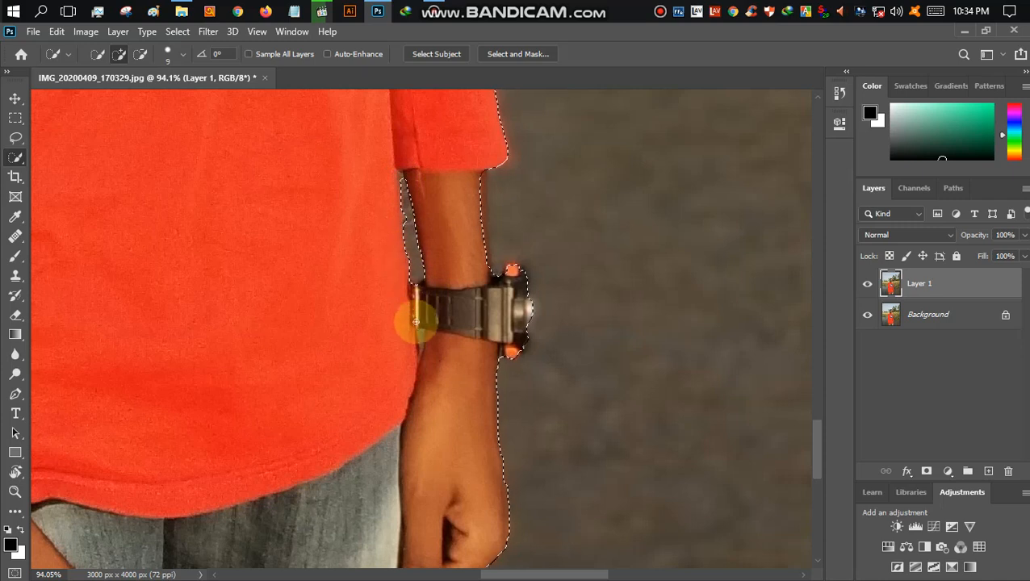
pyautogui.press('alt')
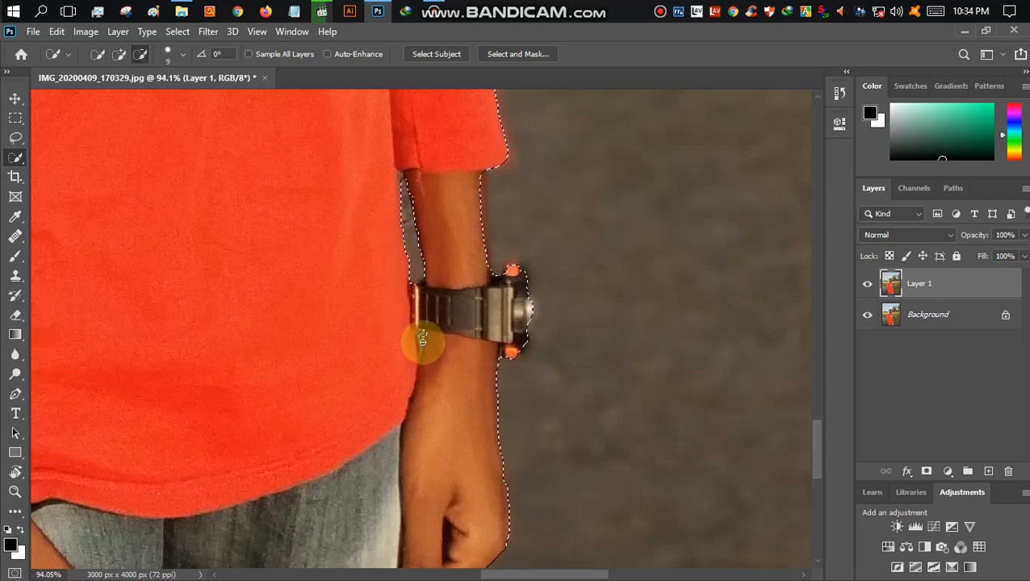
pyautogui.moveTo(422, 342)
pyautogui.mouseDown()
pyautogui.moveTo(424, 363)
pyautogui.moveTo(415, 339)
pyautogui.mouseUp()
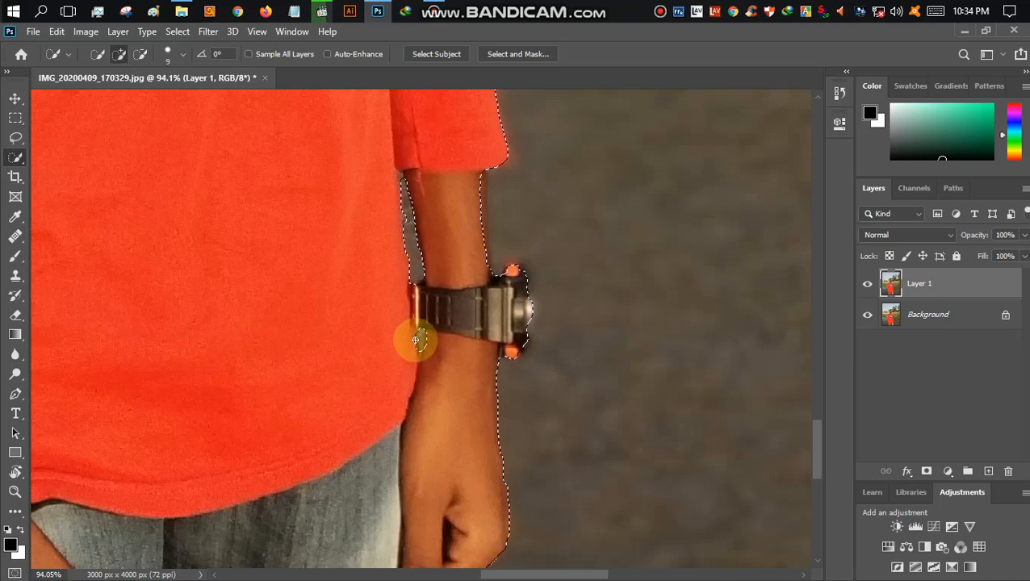
# Step: Mask Layer 1 to the selected man and check the cutout by toggling the Background layer's visibility
pyautogui.scroll(-8, 379, 327)
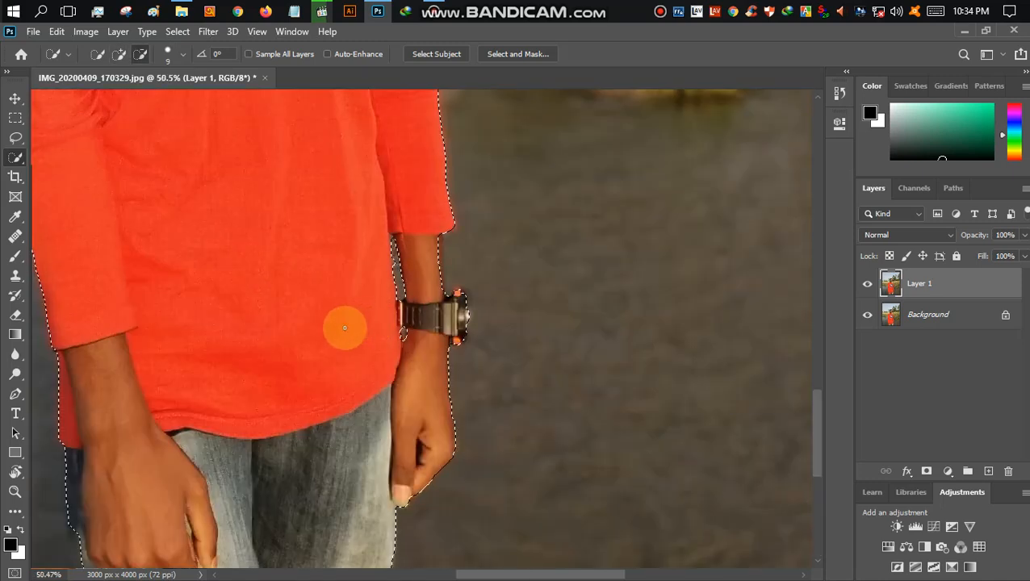
pyautogui.scroll(2, 279, 294)
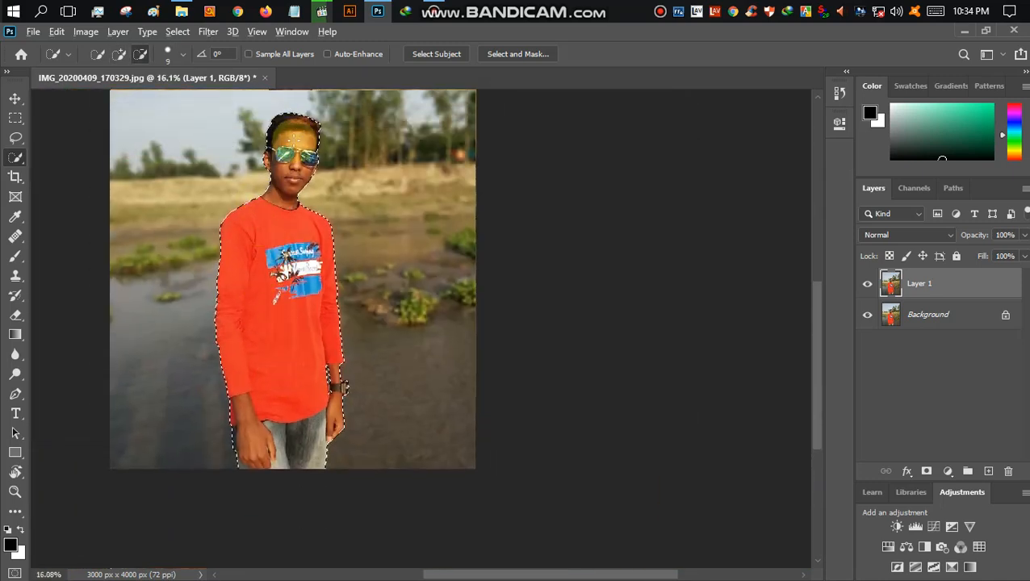
pyautogui.scroll(5, 298, 148)
pyautogui.scroll(-5, 299, 148)
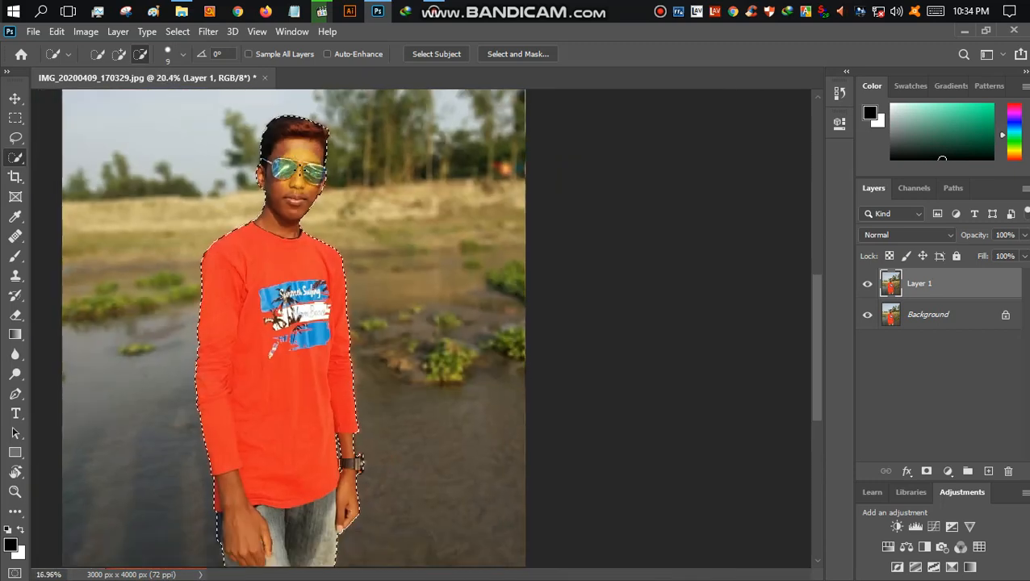
pyautogui.scroll(1, 389, 268)
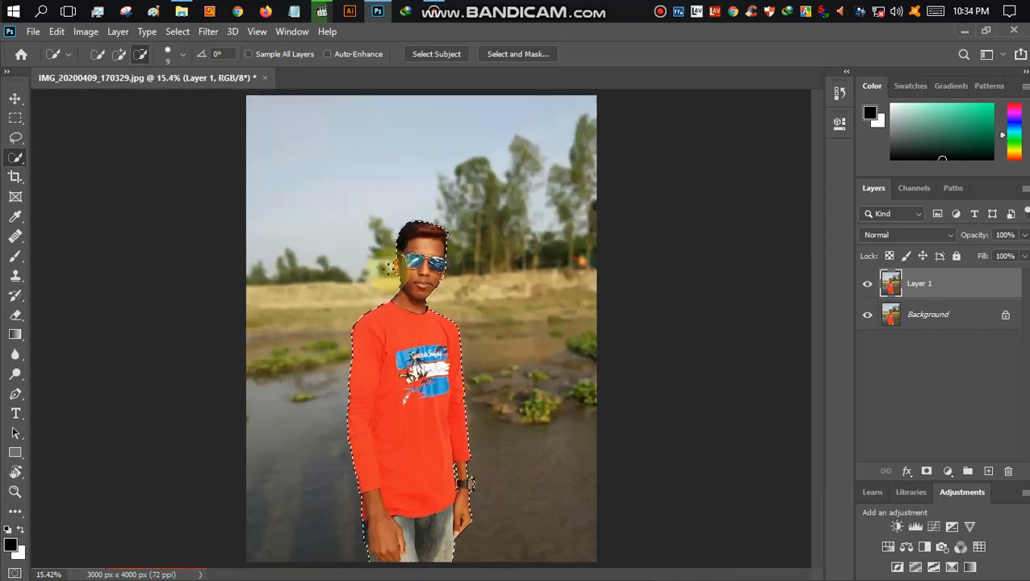
pyautogui.click(925, 470)
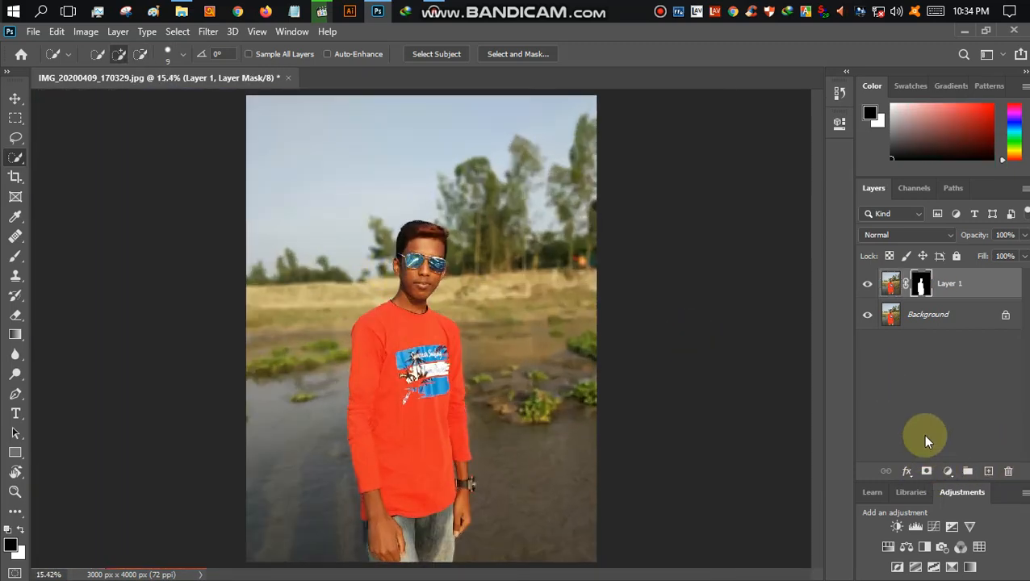
pyautogui.click(867, 313)
pyautogui.click(868, 313)
pyautogui.scroll(-2, 471, 299)
pyautogui.scroll(2, 476, 322)
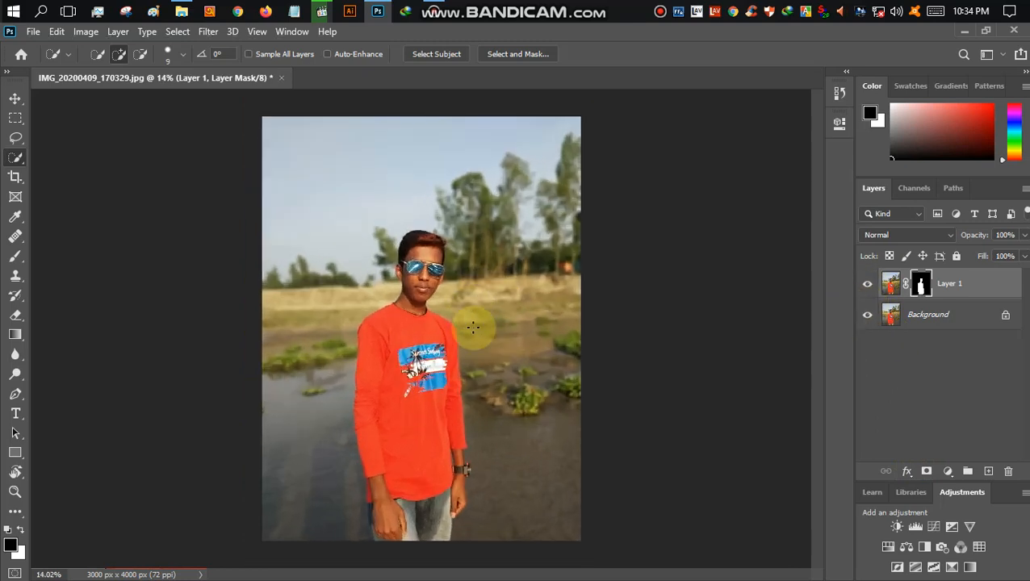
# Step: Switch to the Move tool and unlock the Background layer to make it a regular layer
pyautogui.click(15, 97)
pyautogui.click(179, 176)
pyautogui.scroll(-1, 349, 290)
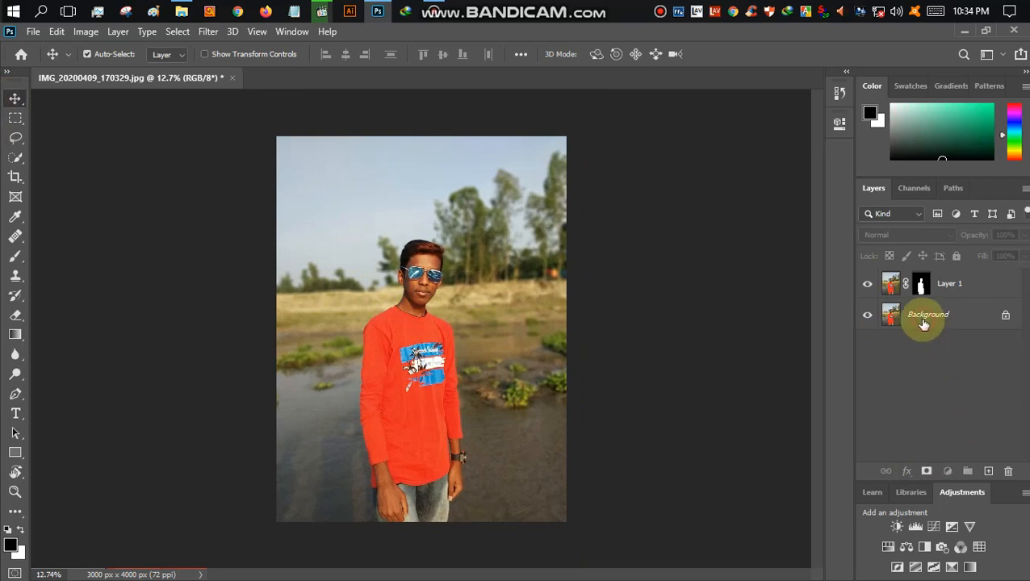
pyautogui.click(1007, 316)
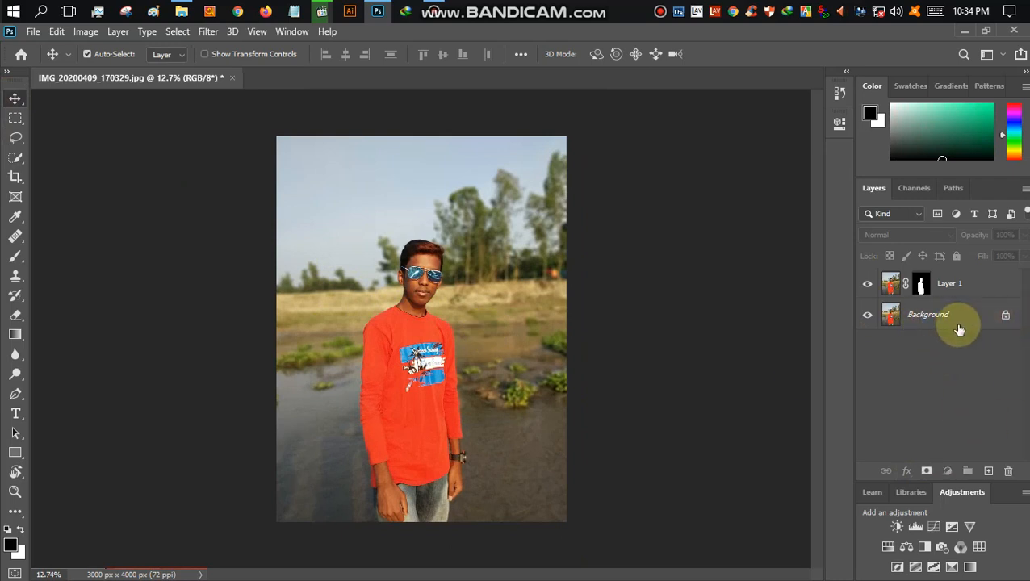
# Step: Add a black (000000) Solid Color fill layer and place it beneath Layer 0
pyautogui.click(948, 471)
pyautogui.click(968, 202)
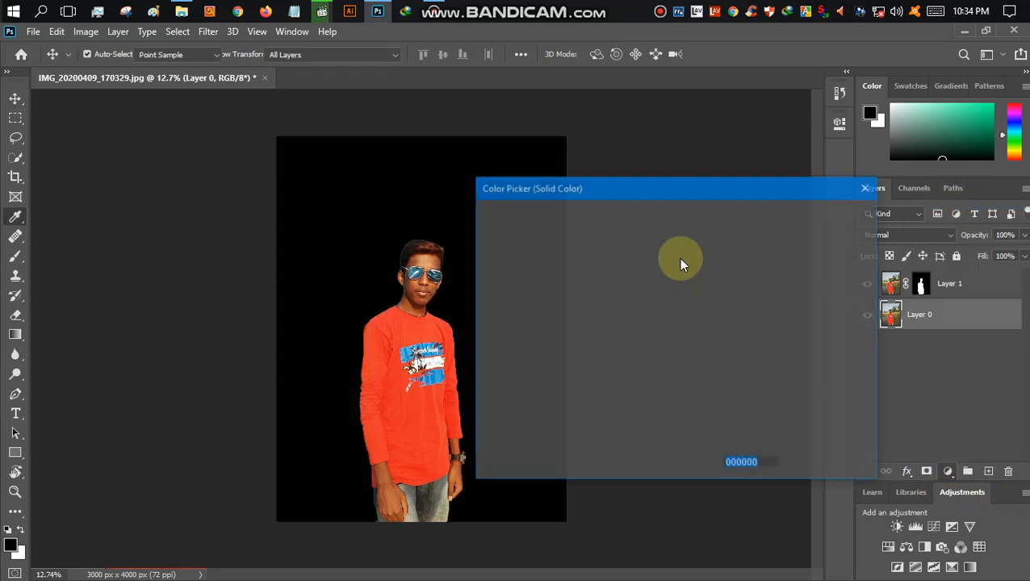
pyautogui.click(823, 218)
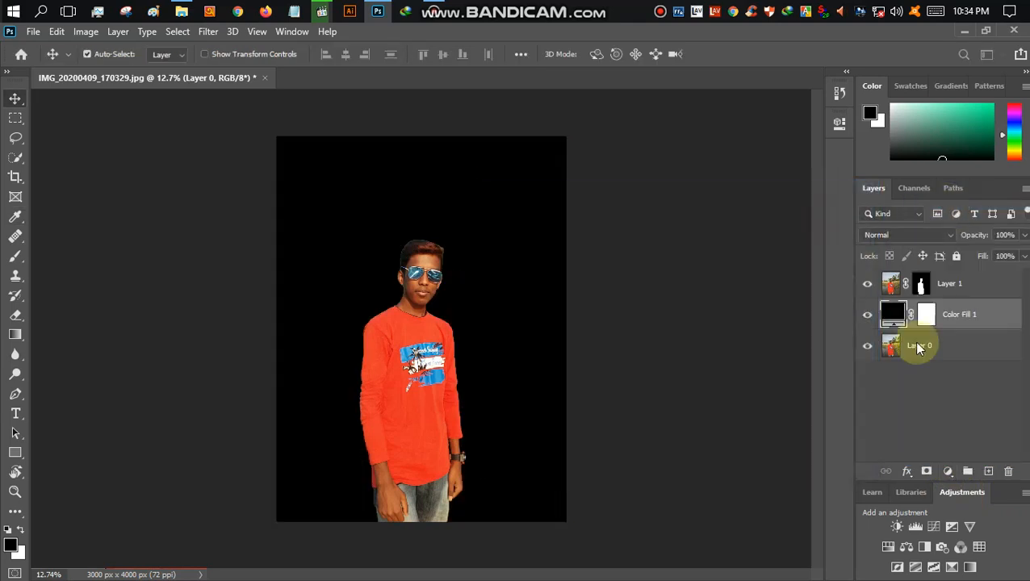
pyautogui.moveTo(938, 315); pyautogui.dragTo(910, 376)
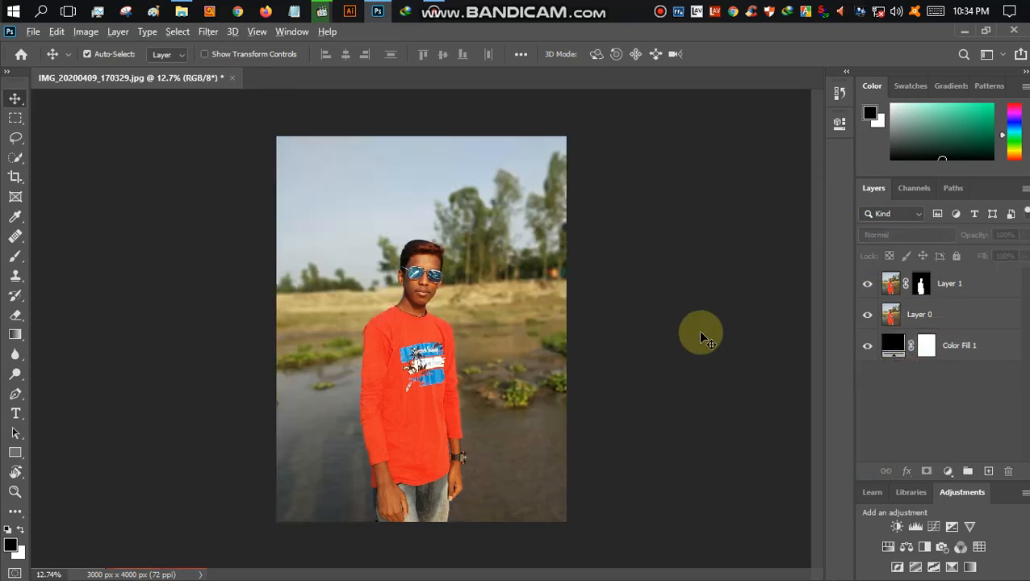
pyautogui.scroll(-3, 701, 337)
pyautogui.scroll(3, 552, 312)
pyautogui.scroll(-1, 528, 340)
pyautogui.scroll(1, 540, 337)
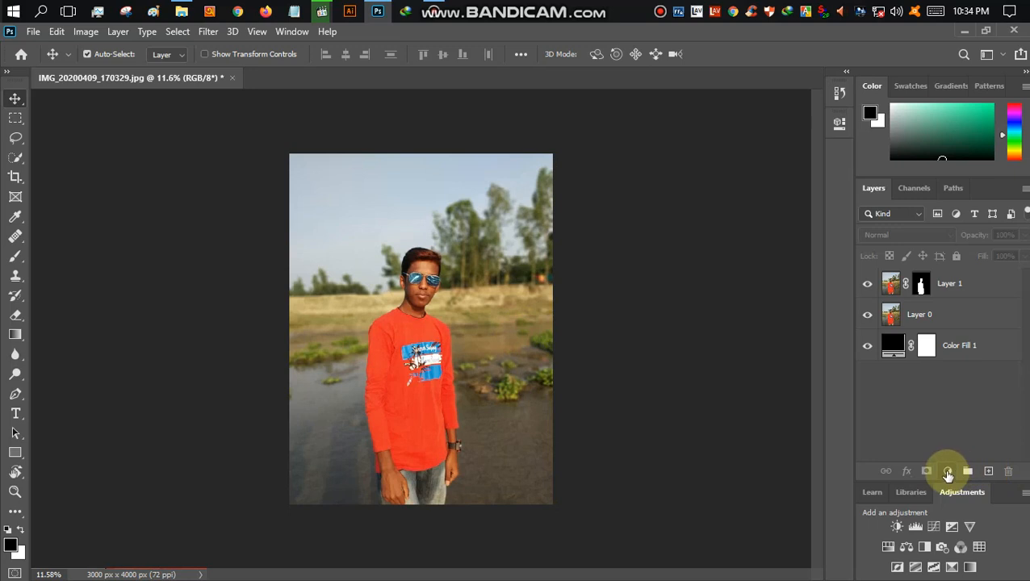
pyautogui.click(947, 473)
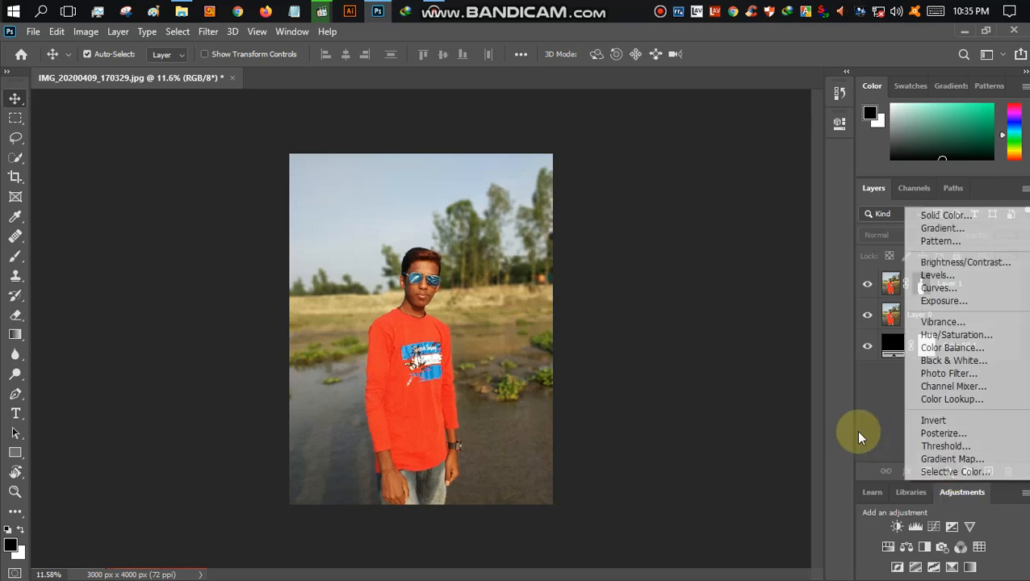
pyautogui.click(879, 395)
# Step: Add a layer mask to Layer 0 and hide its upper background with a linear black-to-transparent gradient from above the head down to the chest
pyautogui.click(924, 309)
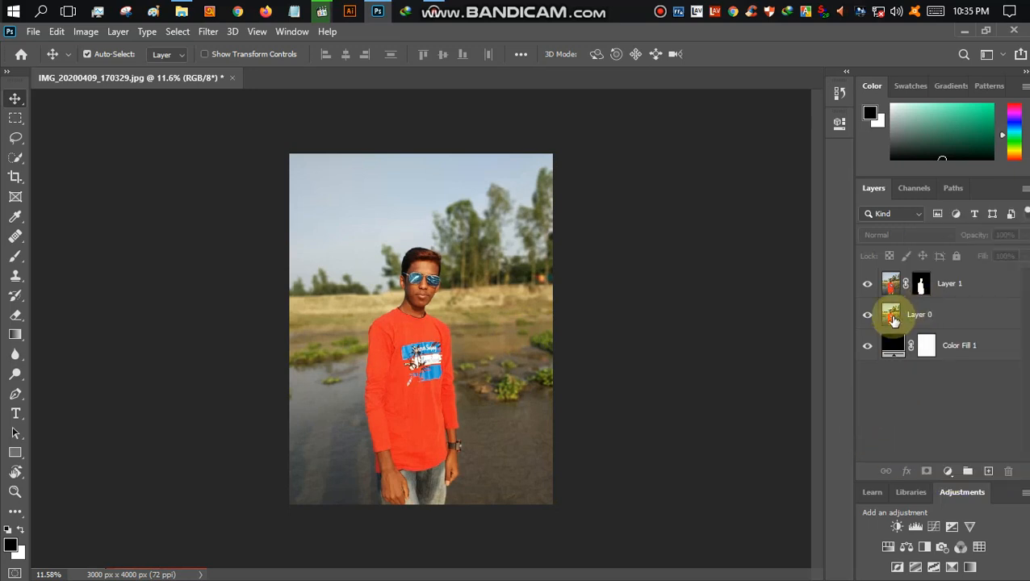
pyautogui.click(927, 473)
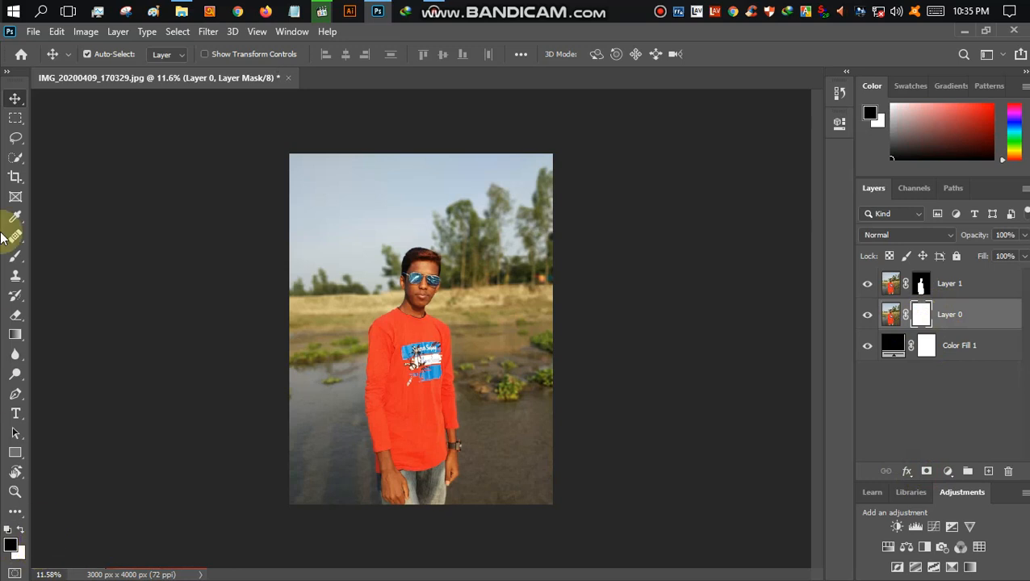
pyautogui.click(16, 335)
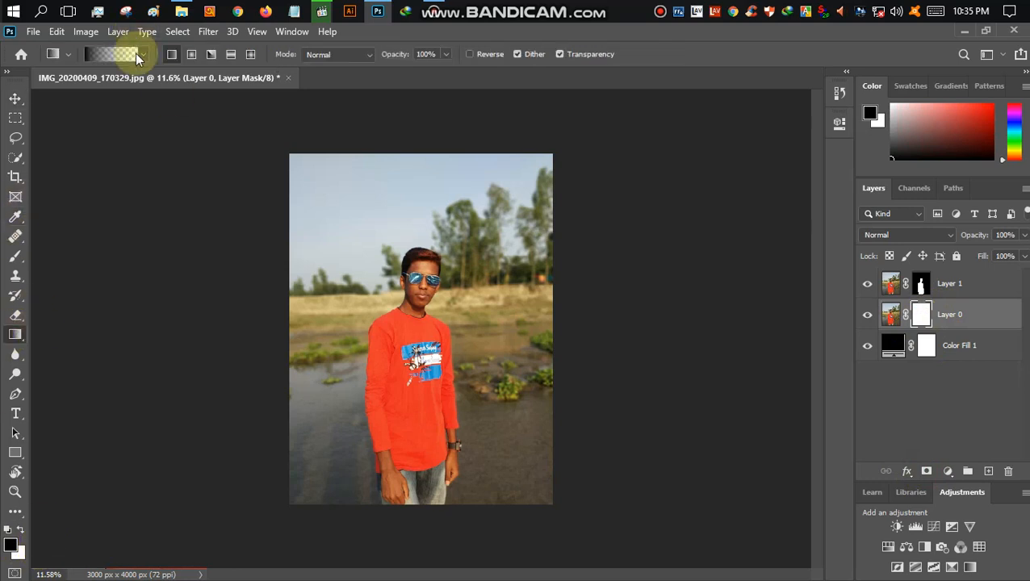
pyautogui.click(143, 54)
pyautogui.click(33, 88)
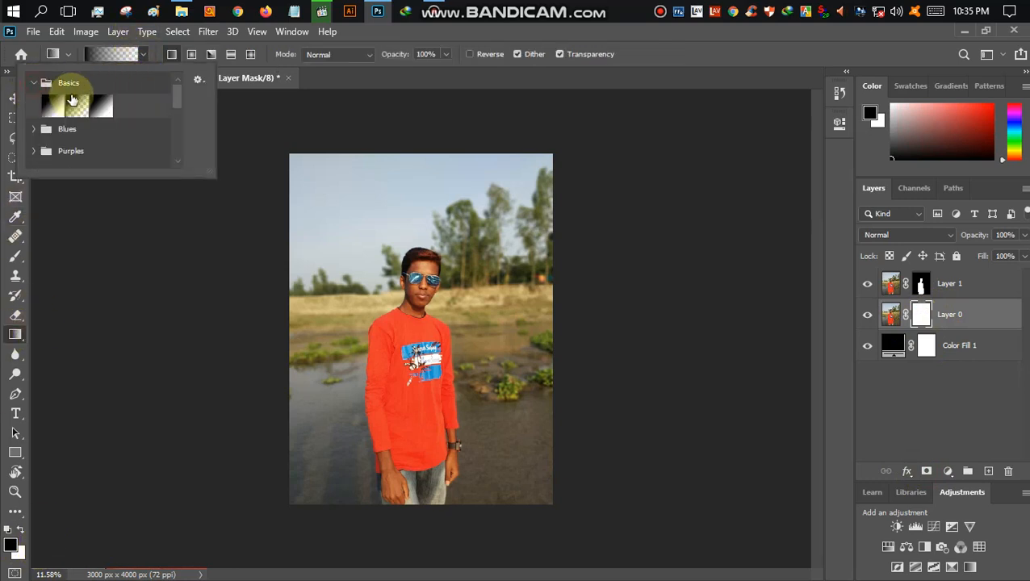
pyautogui.doubleClick(76, 103)
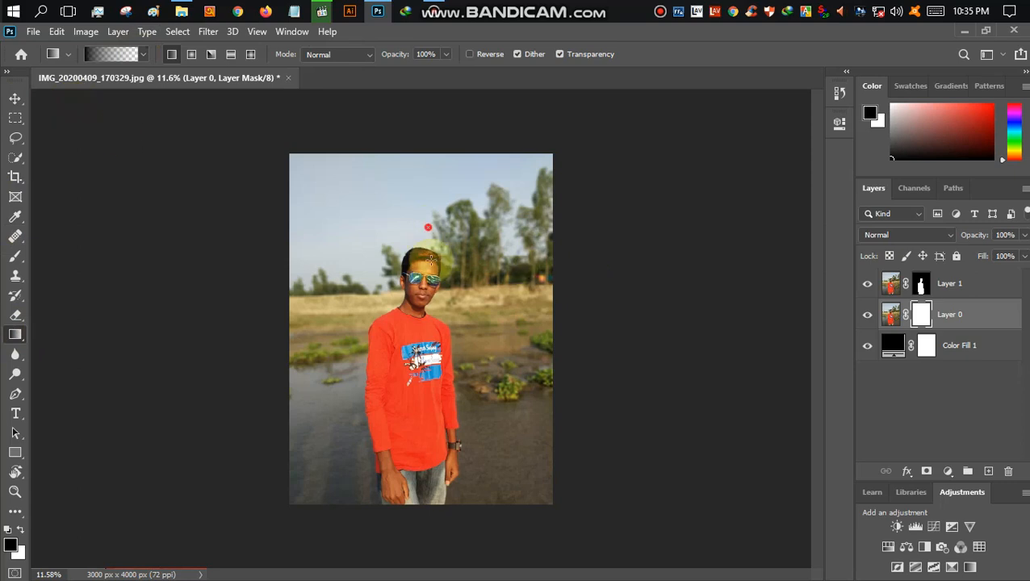
pyautogui.moveTo(422, 223); pyautogui.dragTo(416, 332)
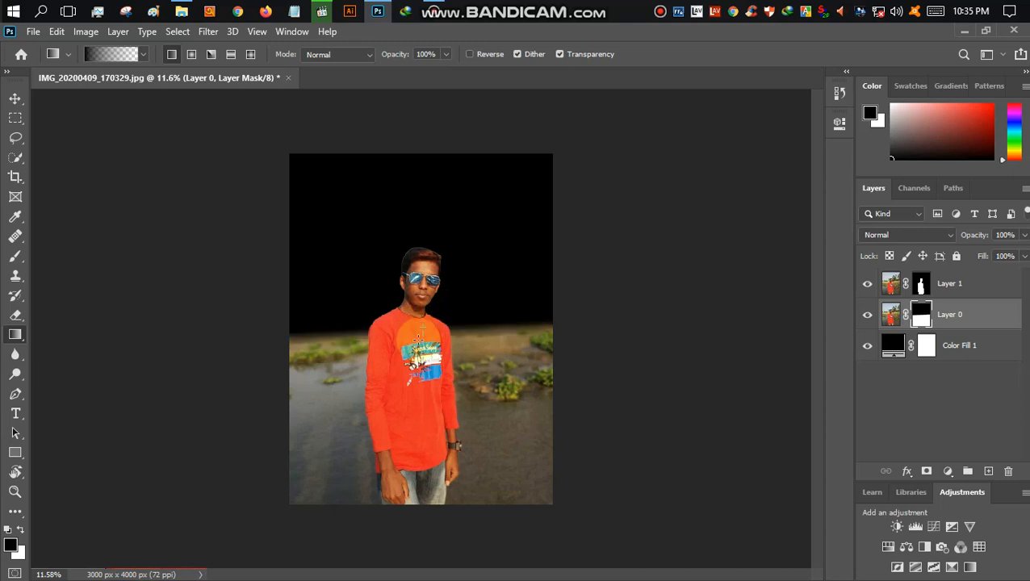
pyautogui.click(905, 392)
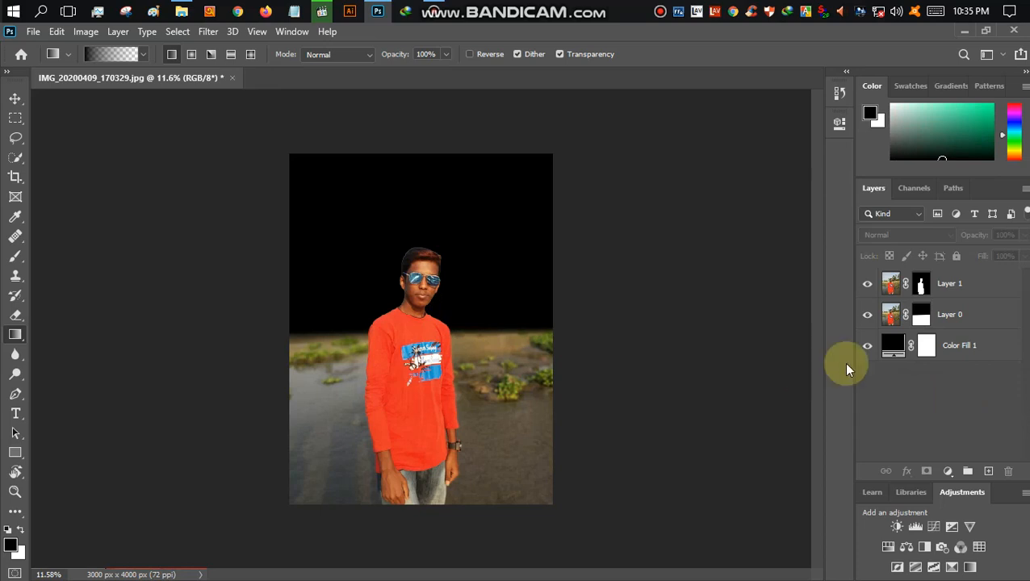
pyautogui.click(919, 318)
pyautogui.click(922, 399)
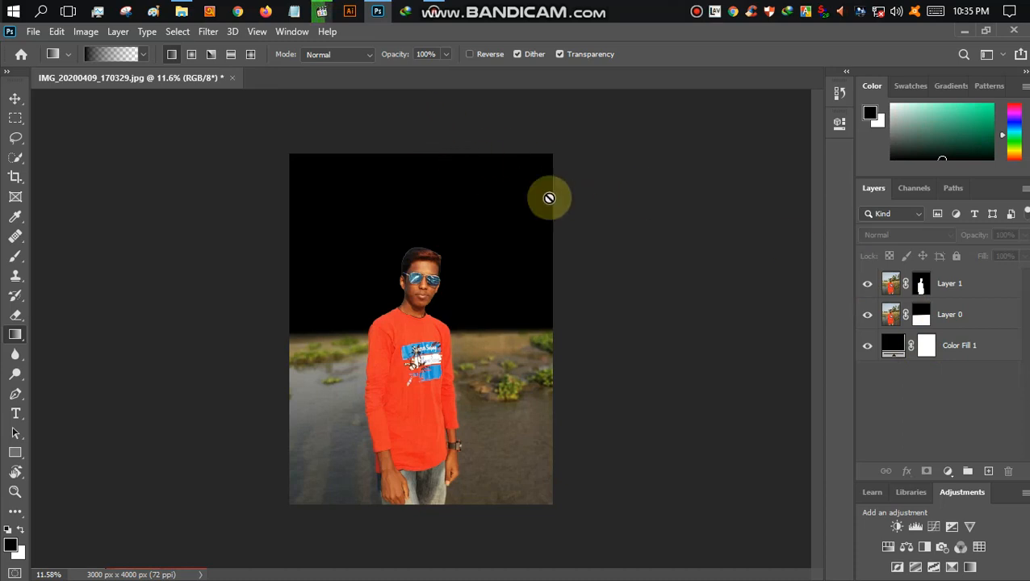
# Step: Switch to File Explorer and place pexels-photo-733475 (1) from the Tutorial folder into the Photoshop document at its default size
pyautogui.click(183, 12)
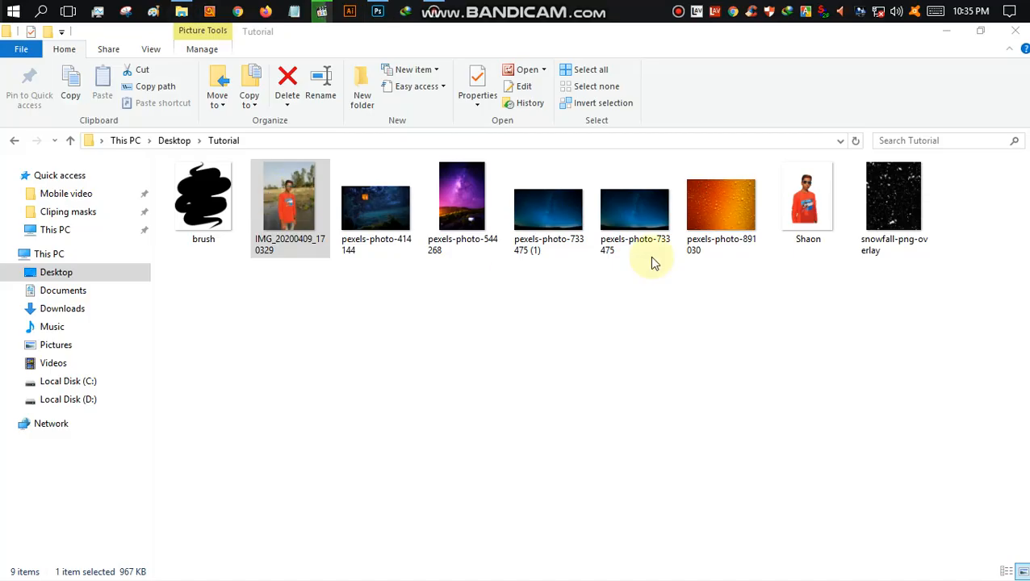
pyautogui.click(547, 249)
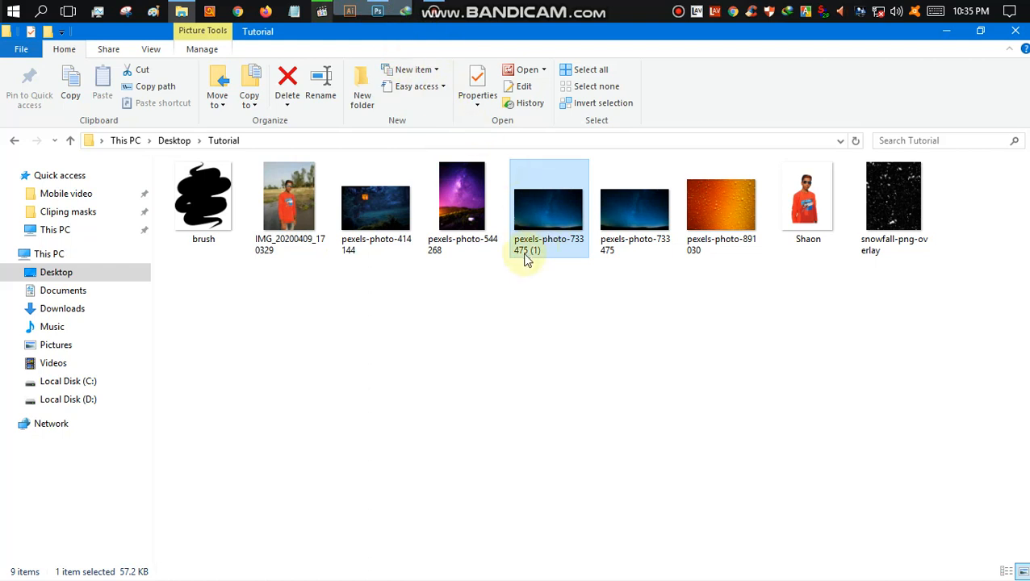
pyautogui.moveTo(495, 264); pyautogui.dragTo(682, 489)
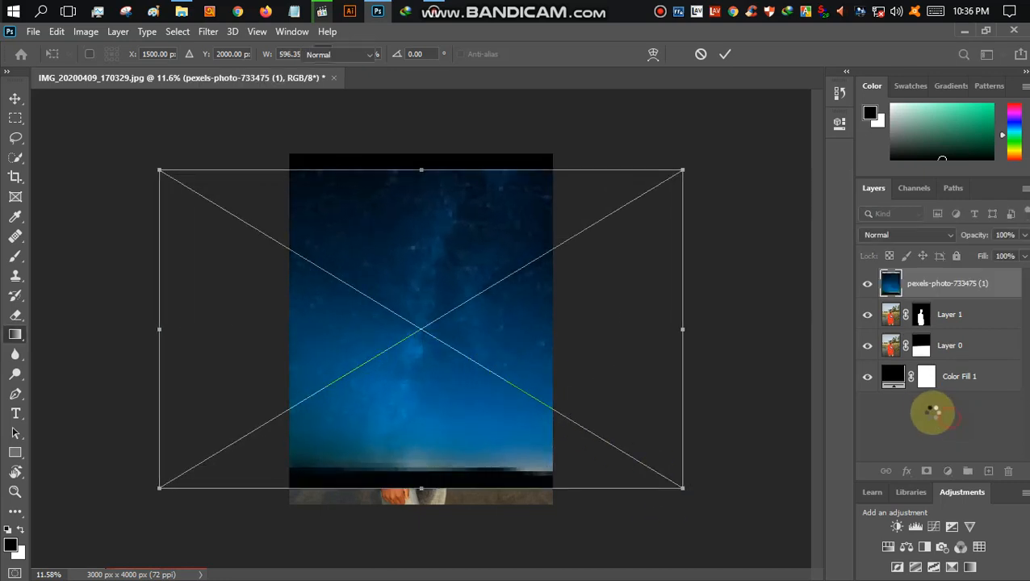
pyautogui.click(914, 409)
pyautogui.click(443, 331)
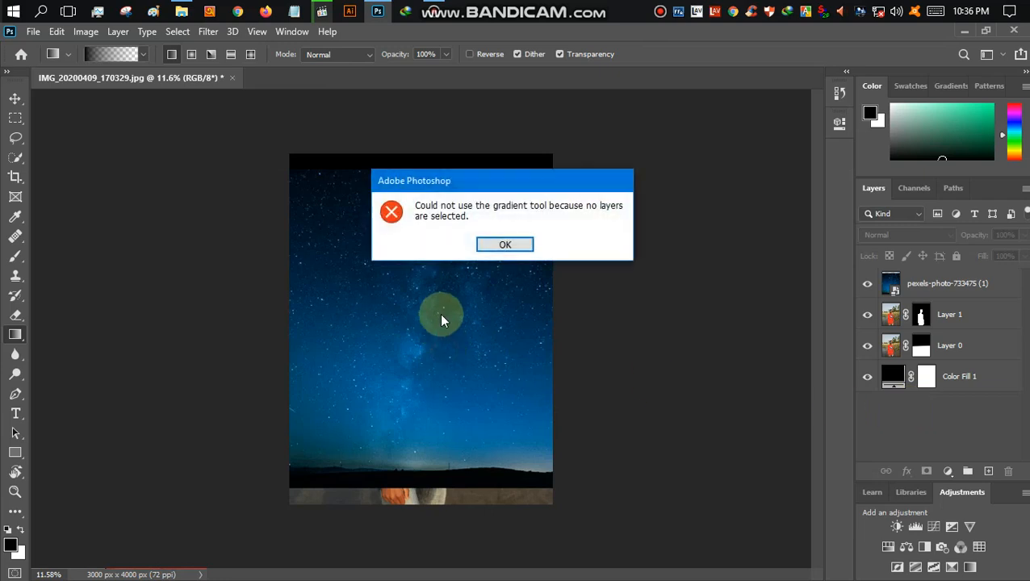
pyautogui.click(505, 243)
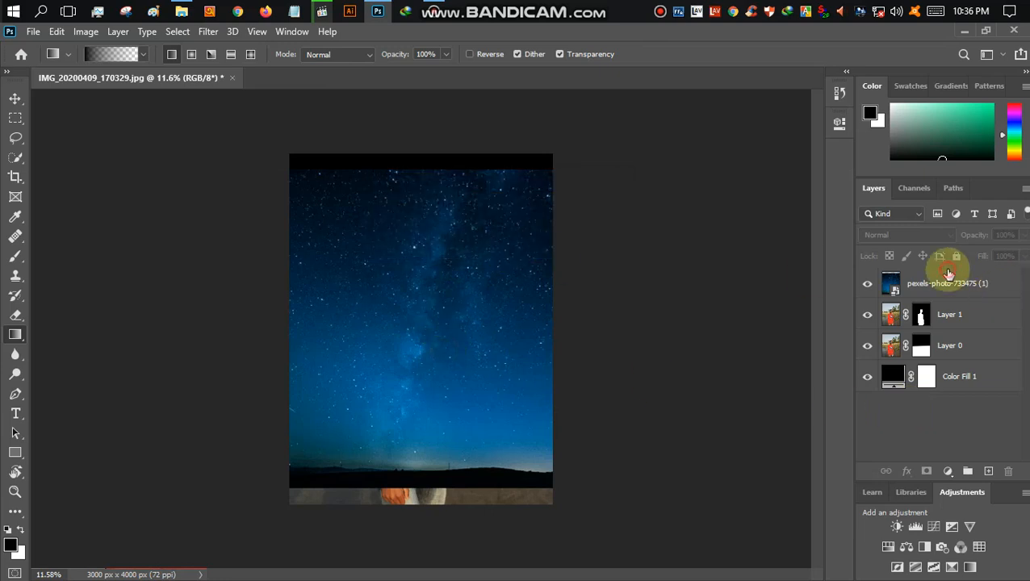
# Step: Rasterize the pexels-photo-733475 (1) layer
pyautogui.click(959, 284)
pyautogui.rightClick(938, 284)
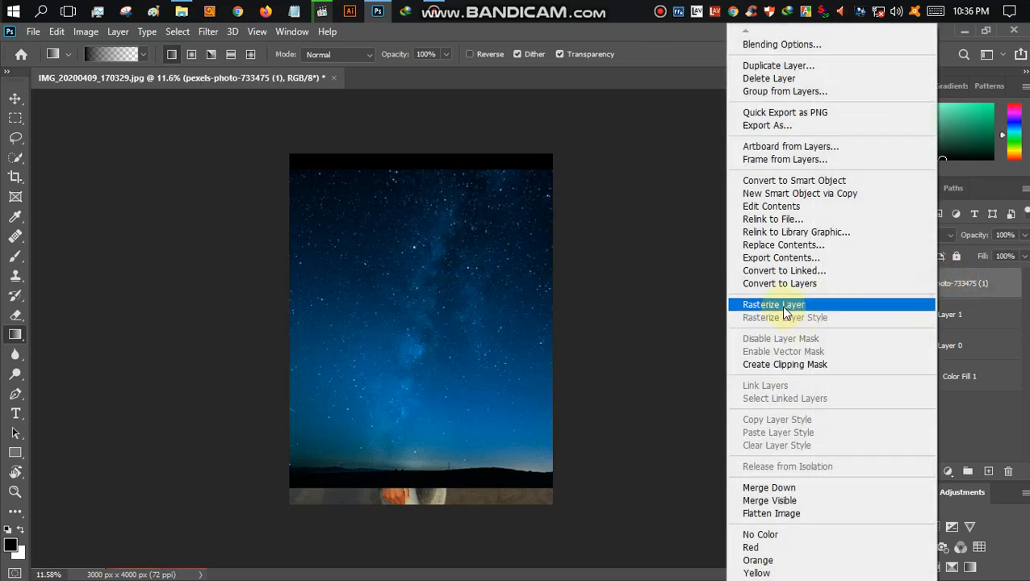
pyautogui.click(823, 305)
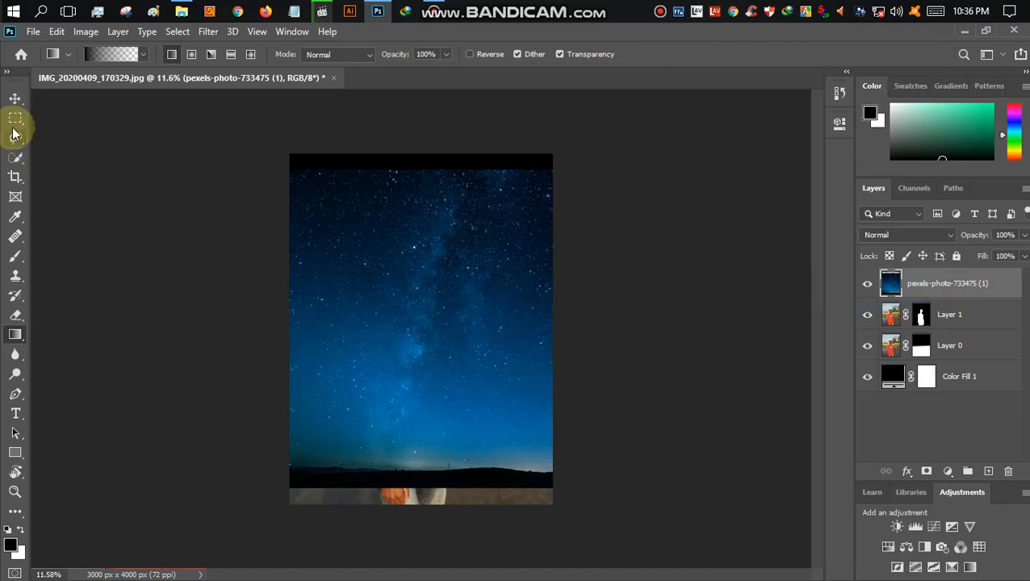
# Step: Reorder the starry sky layer between Layer 0 and Color Fill 1, and shift it up until its horizon sits at the man's shoulders
pyautogui.click(16, 98)
pyautogui.moveTo(452, 334); pyautogui.dragTo(444, 317)
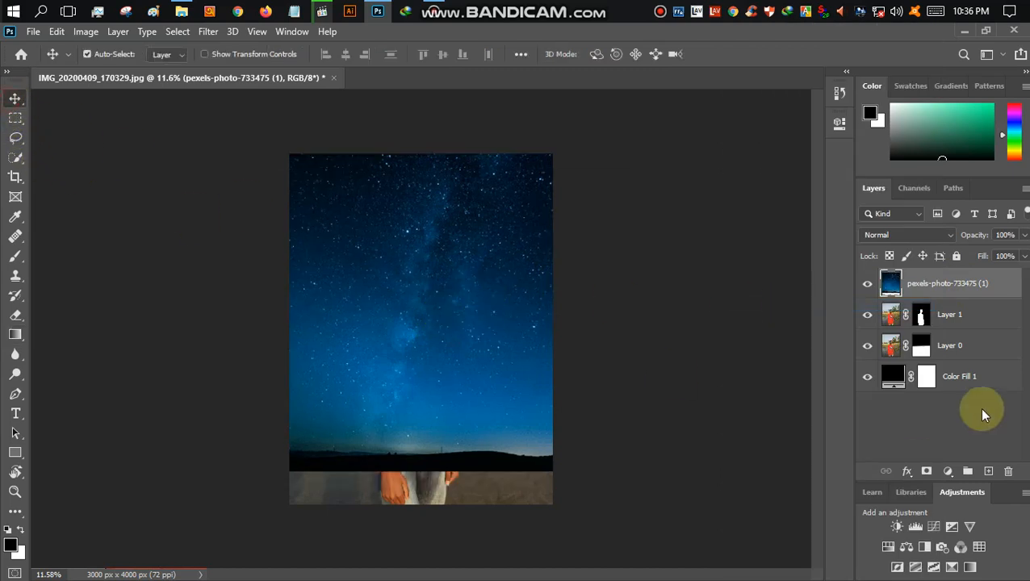
pyautogui.moveTo(971, 282); pyautogui.dragTo(952, 405)
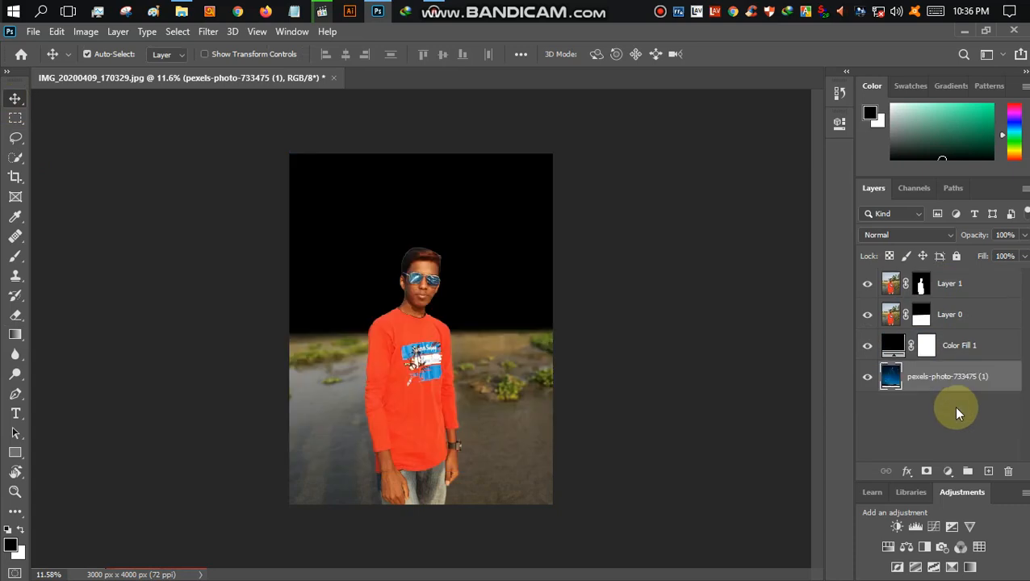
pyautogui.moveTo(920, 375); pyautogui.dragTo(930, 333)
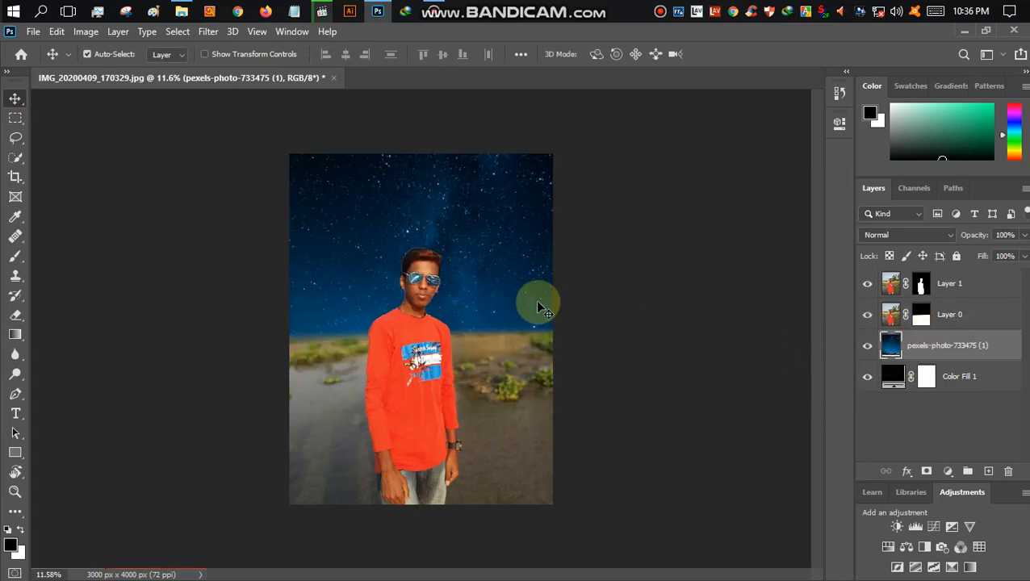
pyautogui.moveTo(480, 271)
pyautogui.mouseDown()
pyautogui.moveTo(481, 225)
pyautogui.moveTo(485, 262)
pyautogui.moveTo(494, 248)
pyautogui.moveTo(548, 306)
pyautogui.moveTo(467, 280)
pyautogui.moveTo(465, 288)
pyautogui.moveTo(464, 278)
pyautogui.mouseUp()
pyautogui.click(915, 422)
# Step: Extend the black-to-transparent gradient on Layer 0's mask down to chest height to hide more of the far ground
pyautogui.click(921, 314)
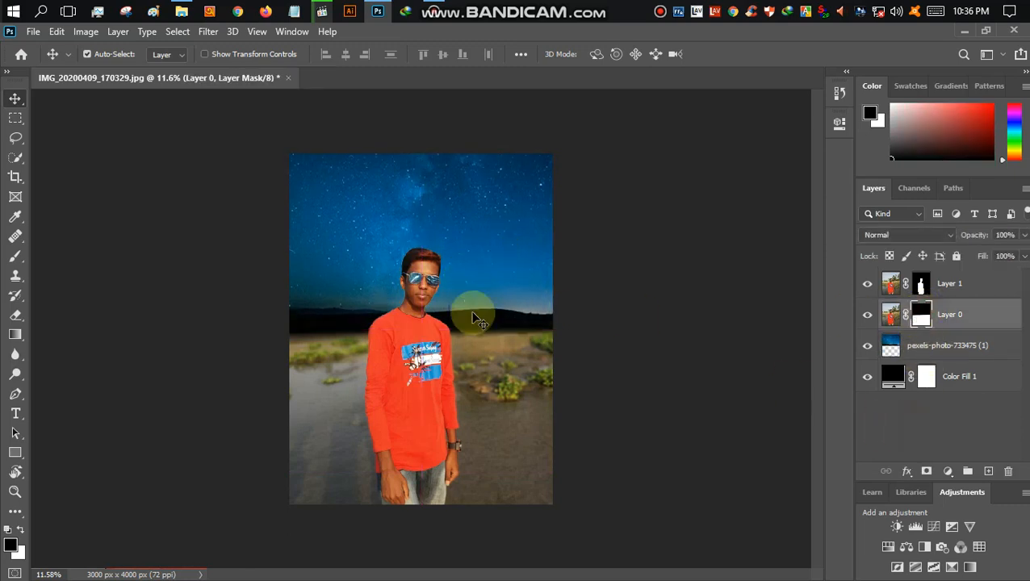
pyautogui.click(15, 335)
pyautogui.moveTo(353, 328); pyautogui.dragTo(379, 357)
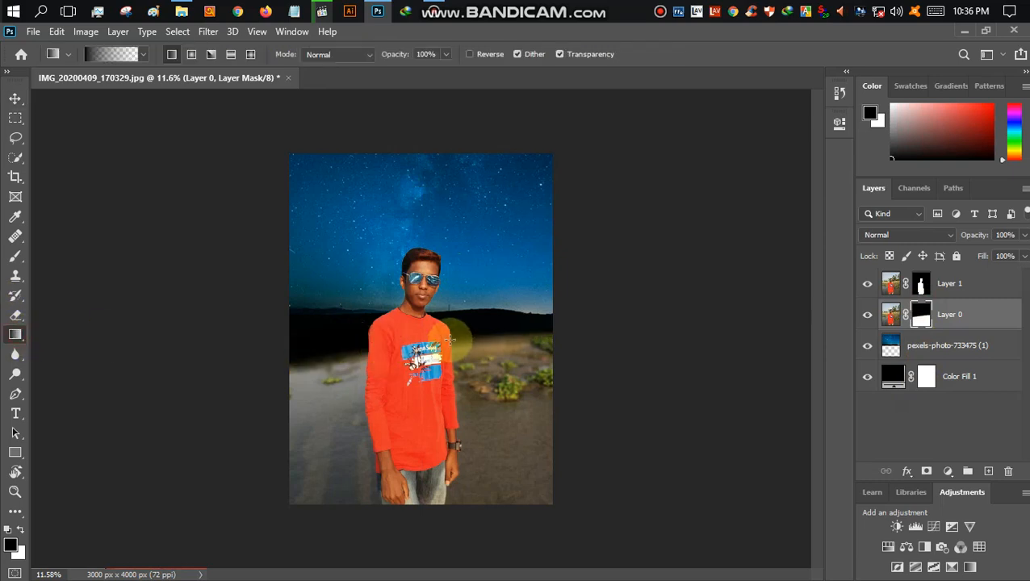
pyautogui.moveTo(447, 361); pyautogui.dragTo(433, 362)
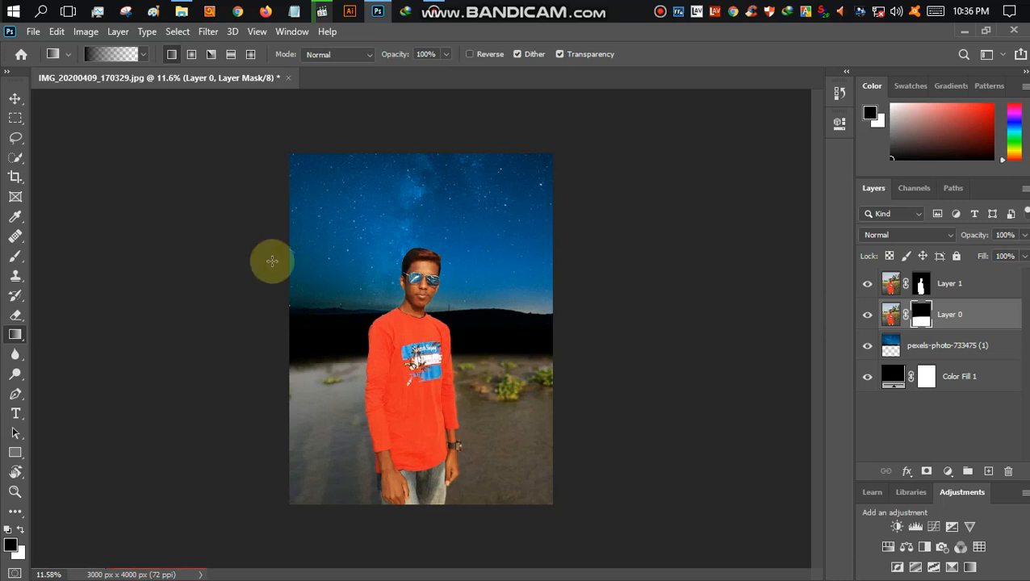
# Step: Move the starry sky layer down until its dark hills meet the faded edge of the ground
pyautogui.click(16, 99)
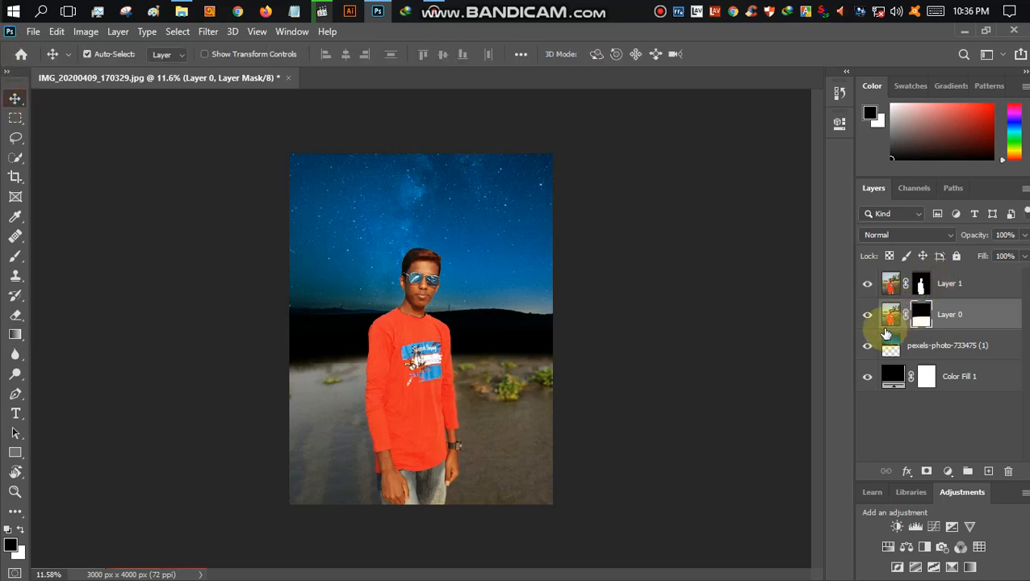
pyautogui.click(487, 257)
pyautogui.moveTo(434, 247); pyautogui.dragTo(436, 278)
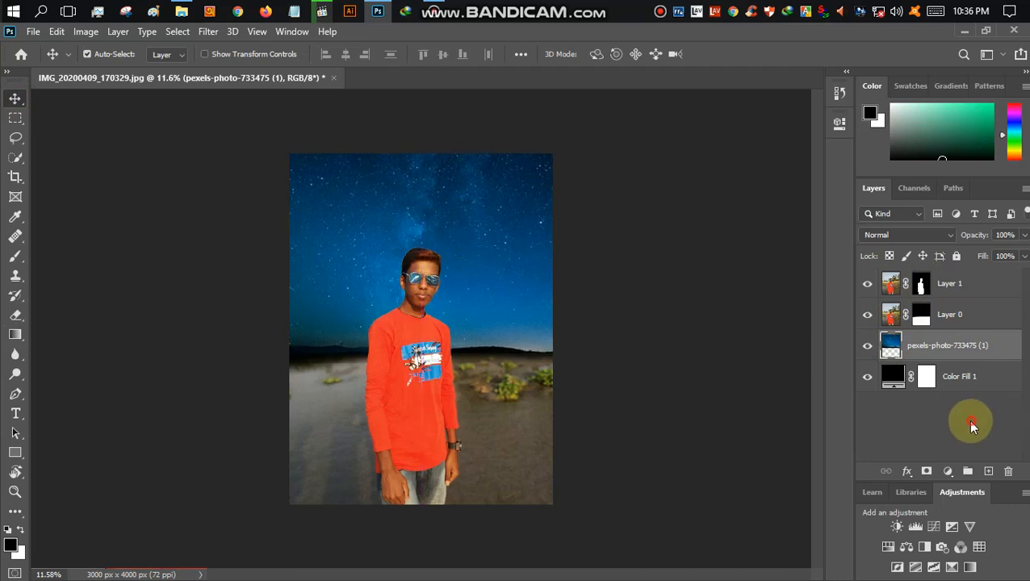
pyautogui.click(966, 419)
pyautogui.scroll(-3, 381, 261)
pyautogui.scroll(3, 380, 273)
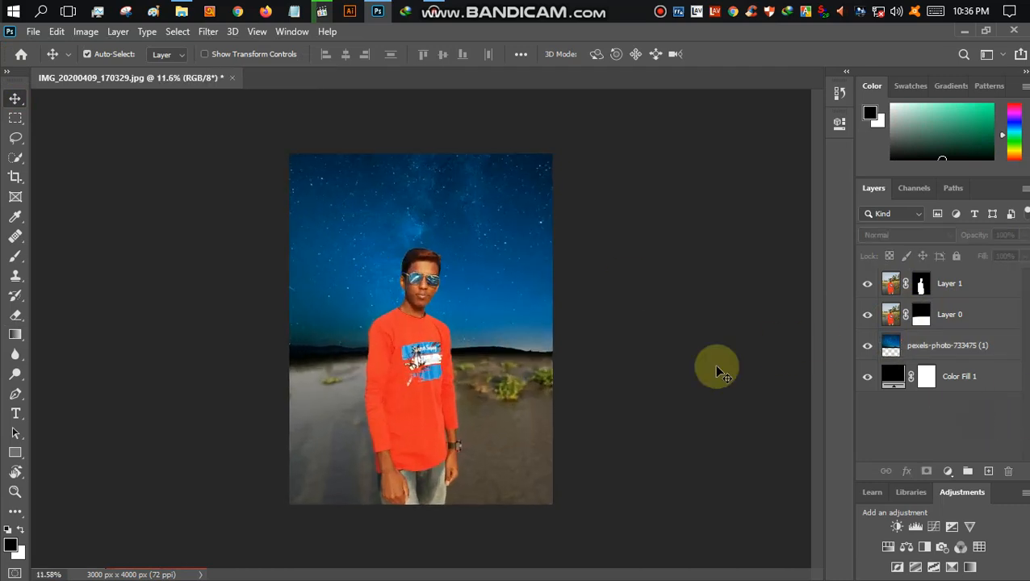
# Step: Add a Selective Color adjustment above Layer 0 with Neutrals at Cyan +24%, Magenta -5%, Yellow -31% and Black +31%
pyautogui.click(934, 315)
pyautogui.click(948, 475)
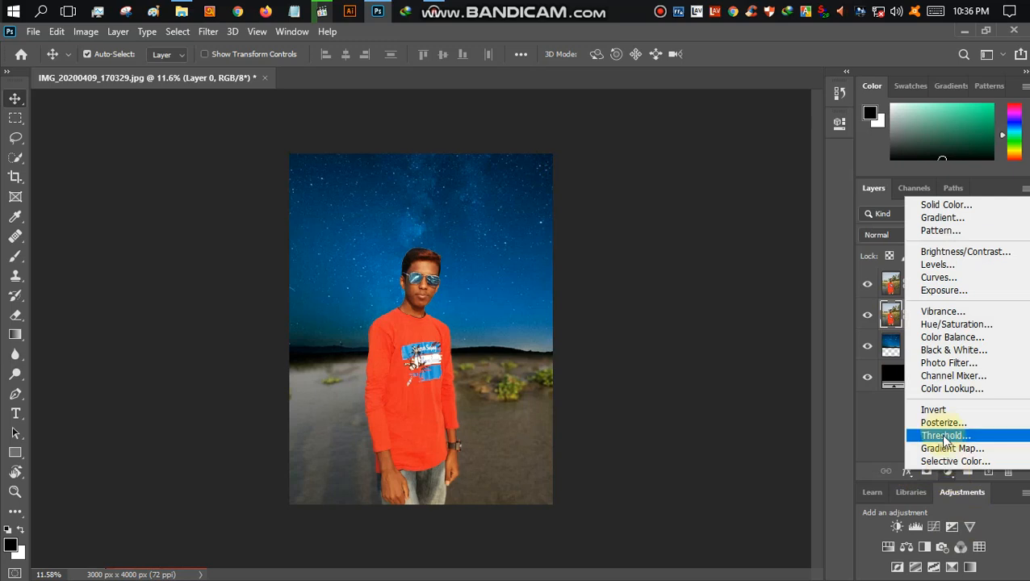
pyautogui.click(945, 460)
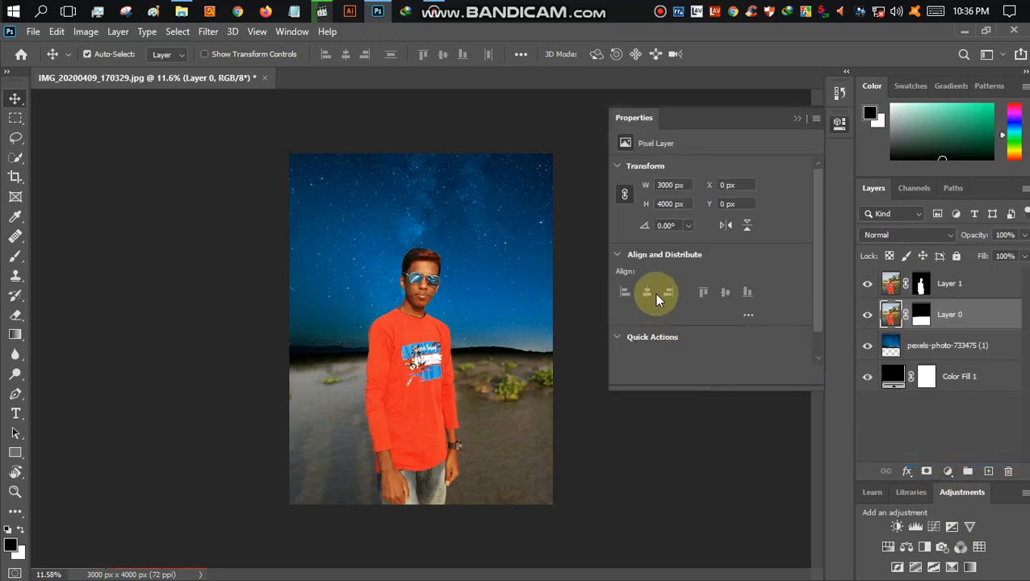
pyautogui.click(679, 183)
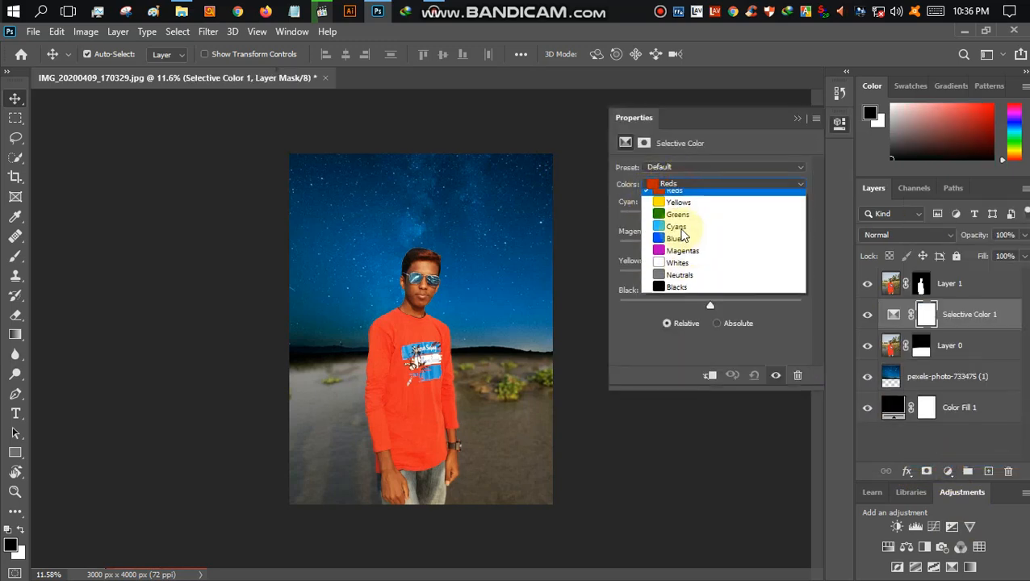
pyautogui.click(678, 281)
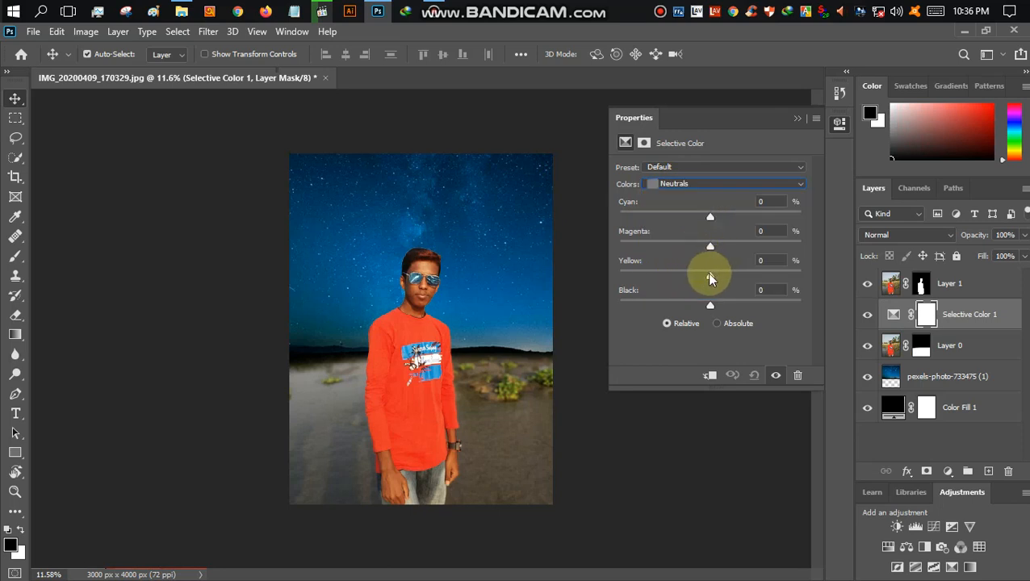
pyautogui.moveTo(690, 280); pyautogui.dragTo(735, 304)
pyautogui.moveTo(710, 246)
pyautogui.mouseDown()
pyautogui.moveTo(682, 262)
pyautogui.moveTo(699, 263)
pyautogui.mouseUp()
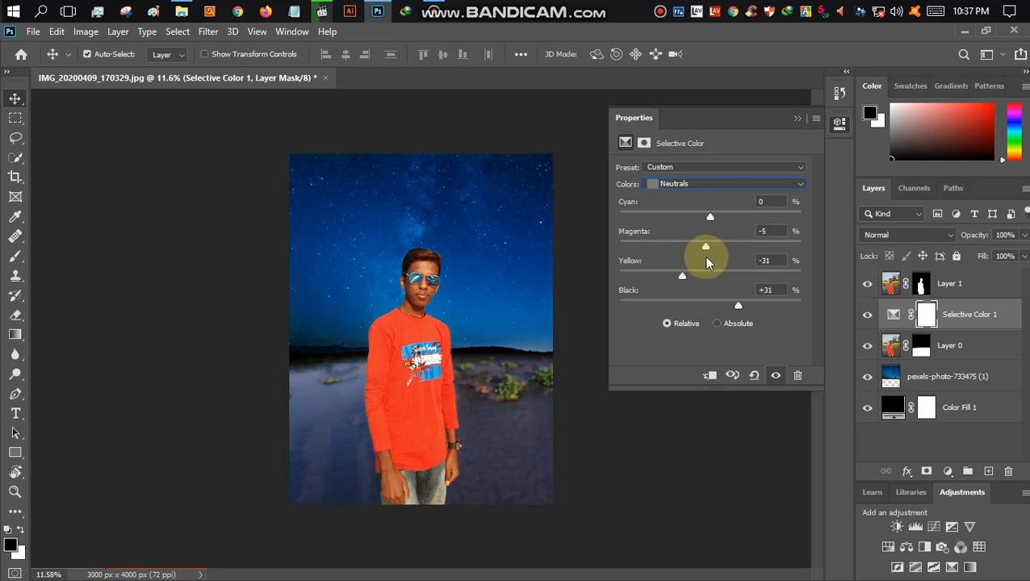
pyautogui.moveTo(708, 216)
pyautogui.mouseDown()
pyautogui.moveTo(685, 216)
pyautogui.moveTo(722, 219)
pyautogui.mouseUp()
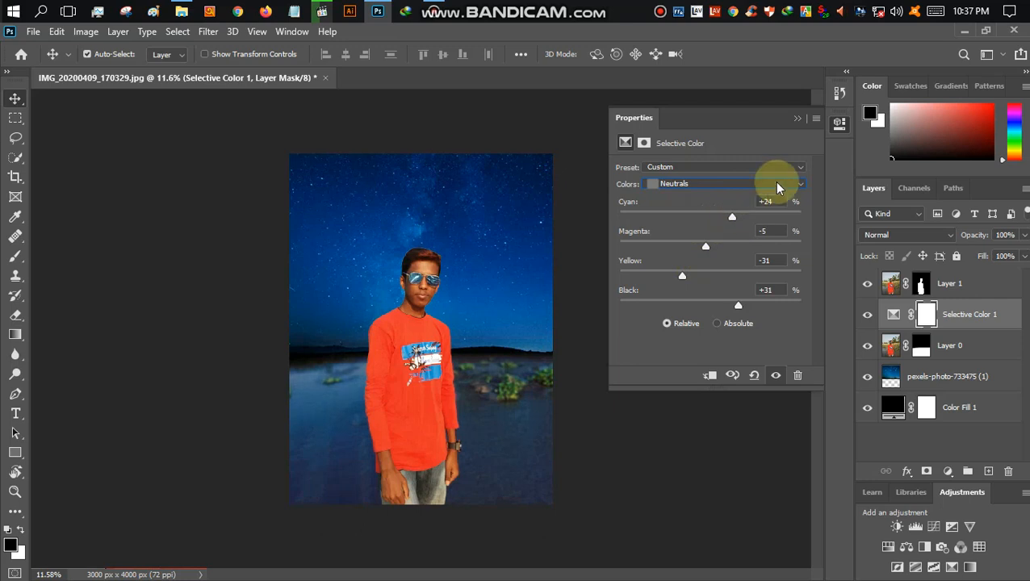
pyautogui.click(795, 118)
# Step: Add a Levels adjustment layer, place it above Layer 1, and lower its output white level to 203
pyautogui.scroll(-3, 493, 286)
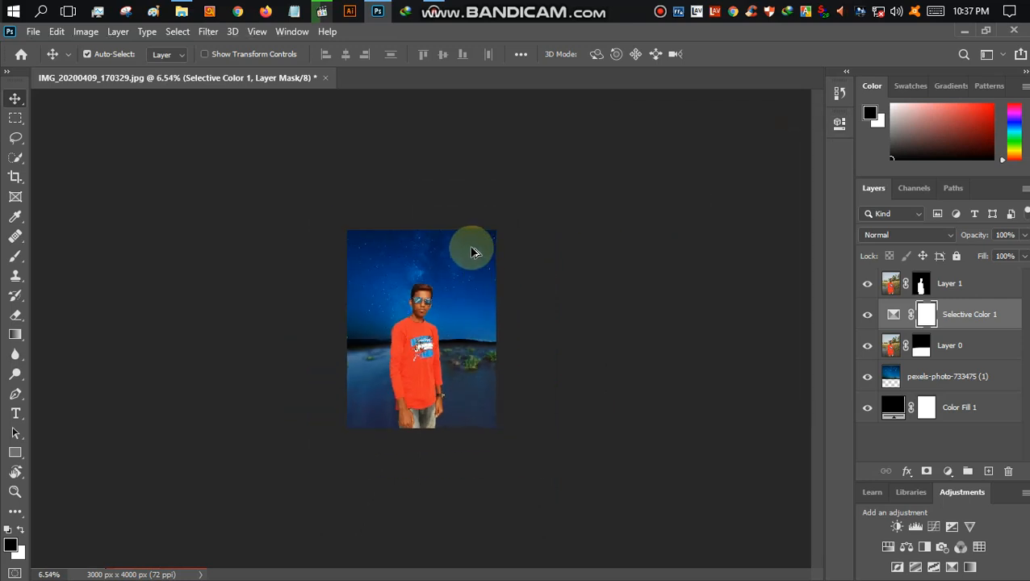
pyautogui.scroll(3, 472, 246)
pyautogui.scroll(-3, 459, 276)
pyautogui.scroll(2, 413, 271)
pyautogui.scroll(1, 450, 365)
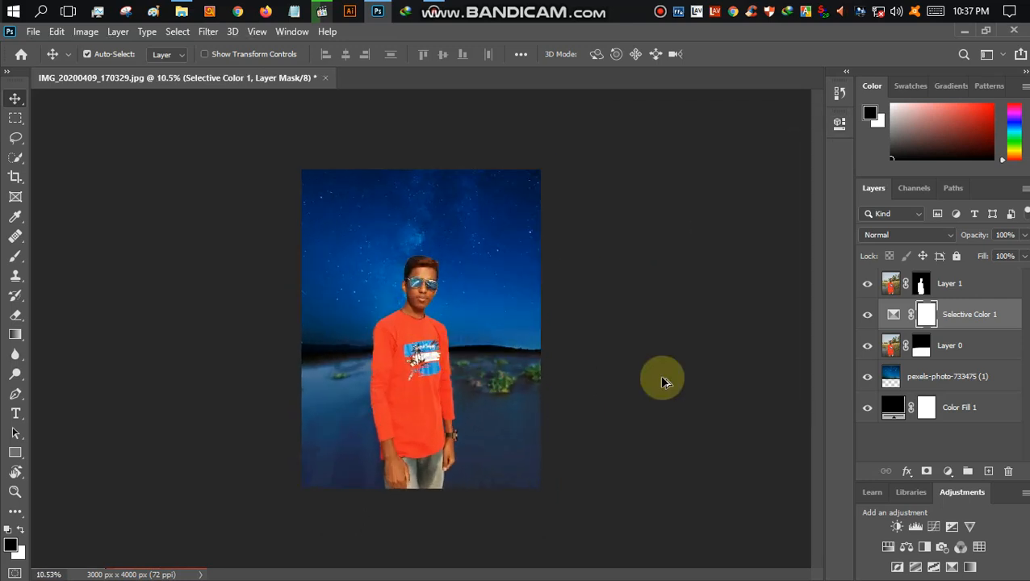
pyautogui.click(953, 474)
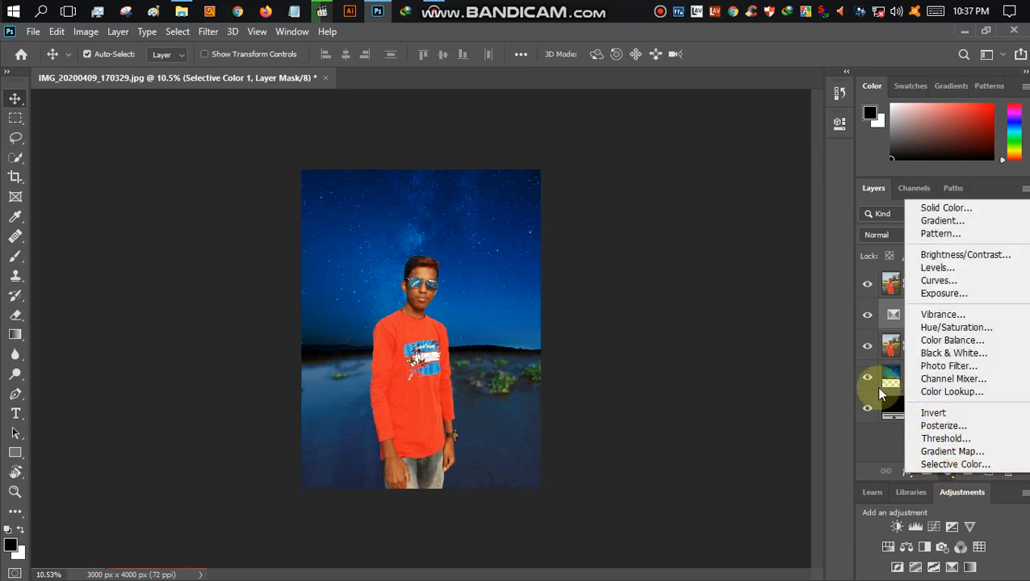
pyautogui.click(937, 268)
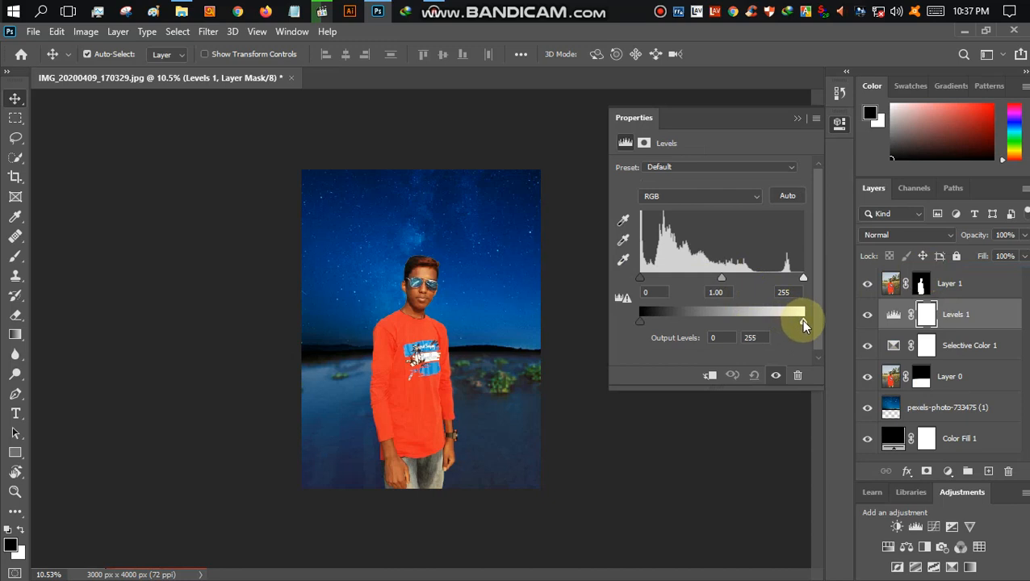
pyautogui.moveTo(912, 315); pyautogui.dragTo(926, 273)
pyautogui.moveTo(788, 321); pyautogui.dragTo(770, 327)
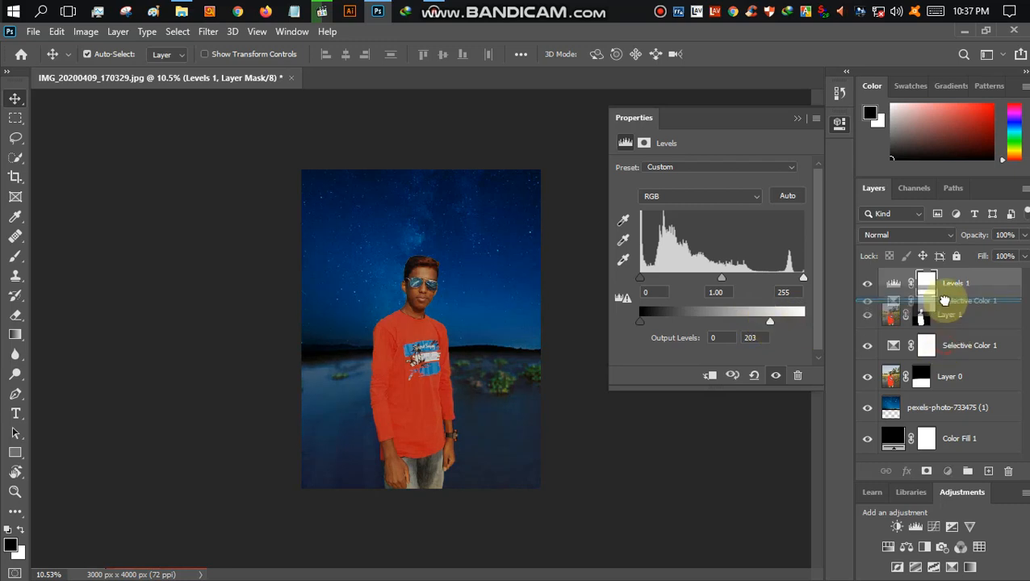
# Step: Try a Black value of +57% for the Neutrals in Selective Color 1, and undo the latest changes
pyautogui.moveTo(938, 312); pyautogui.dragTo(928, 347)
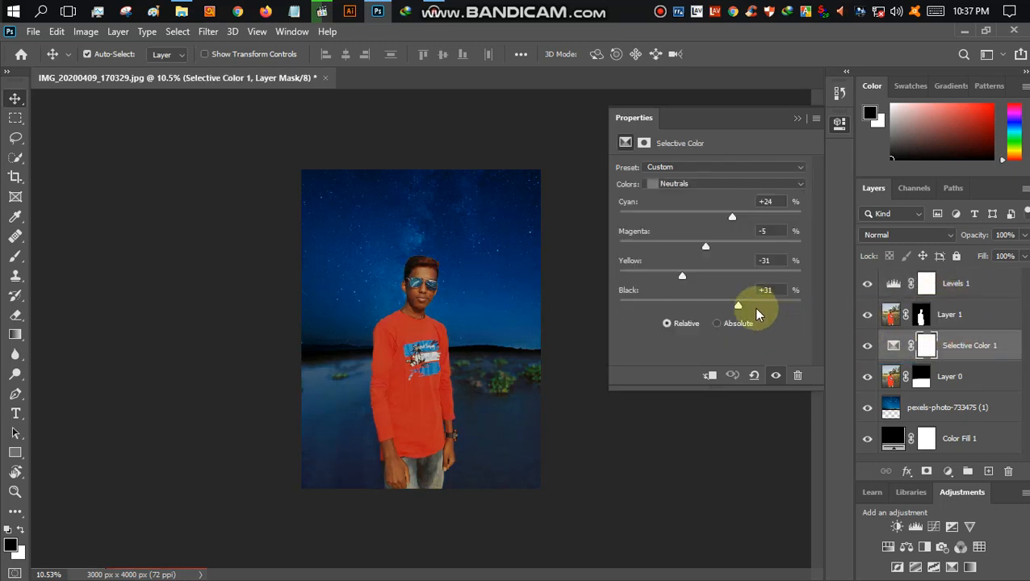
pyautogui.moveTo(756, 313); pyautogui.dragTo(787, 307)
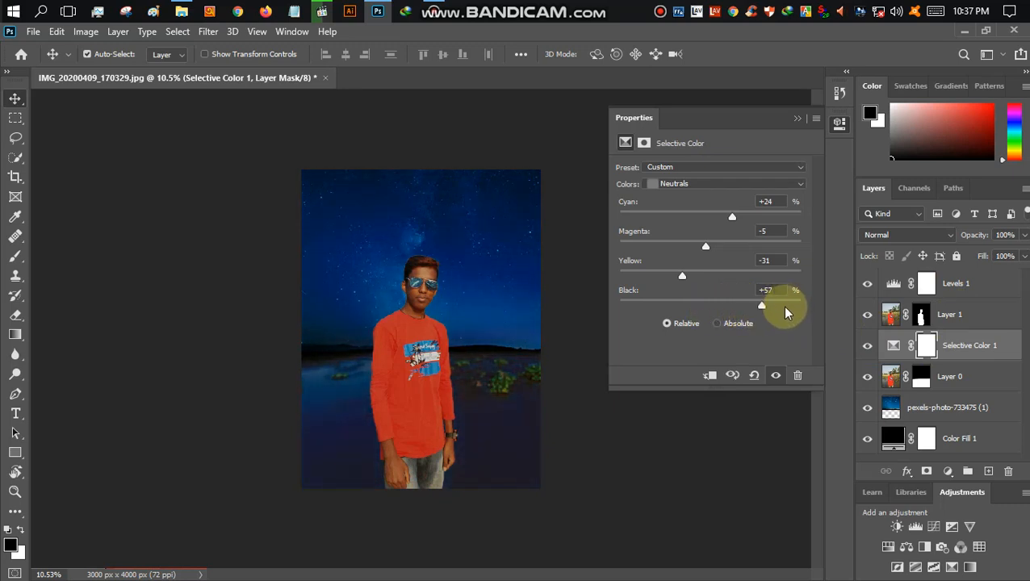
pyautogui.hotkey('ctrl', 'z')
pyautogui.hotkey('ctrl', 'z')
pyautogui.hotkey('ctrl', 'z')
pyautogui.hotkey('ctrl', 'z')
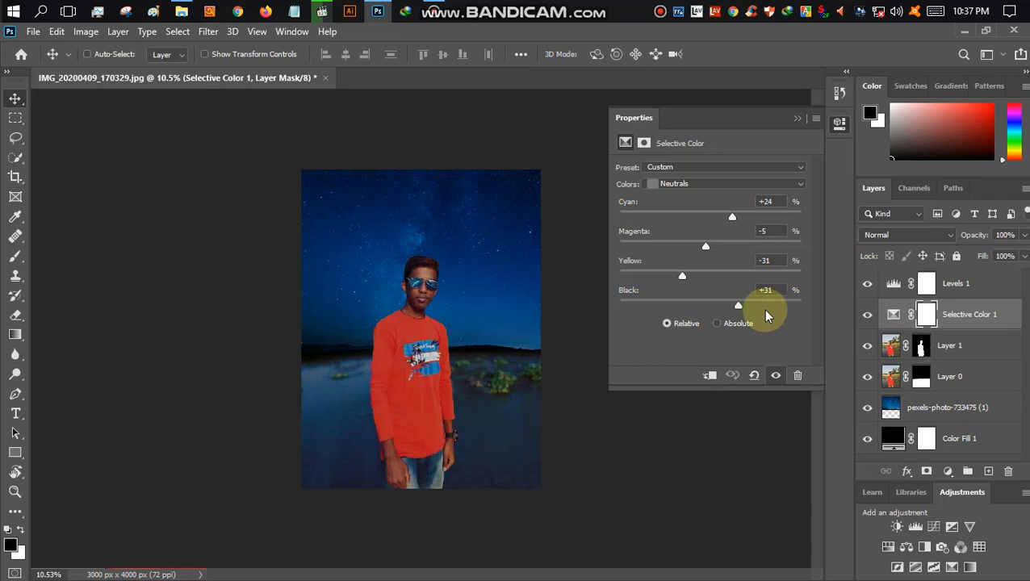
# Step: Move Layer 1 above Selective Color 1 and lower the Levels 1 output white level to 197
pyautogui.click(796, 118)
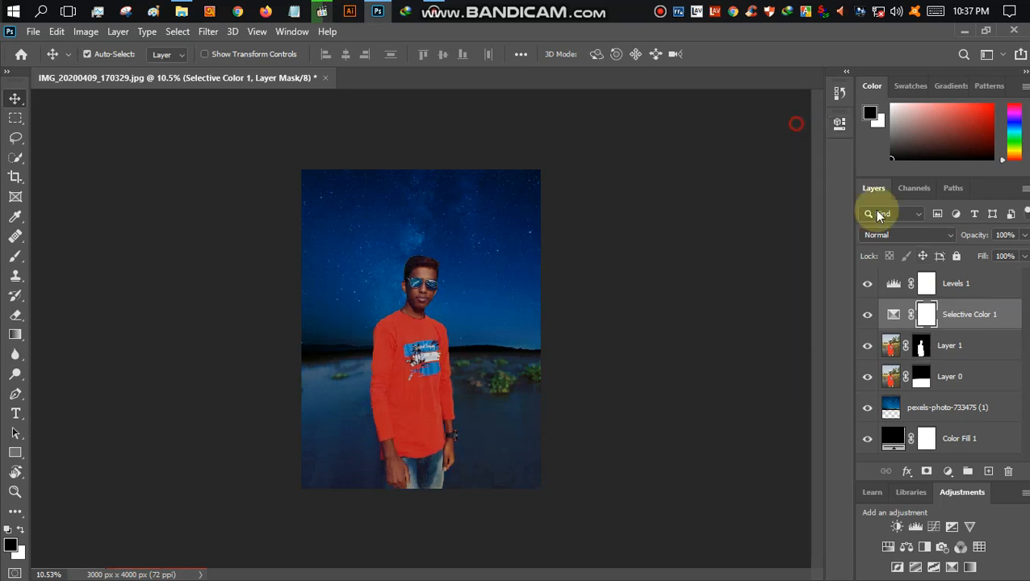
pyautogui.moveTo(965, 351); pyautogui.dragTo(928, 299)
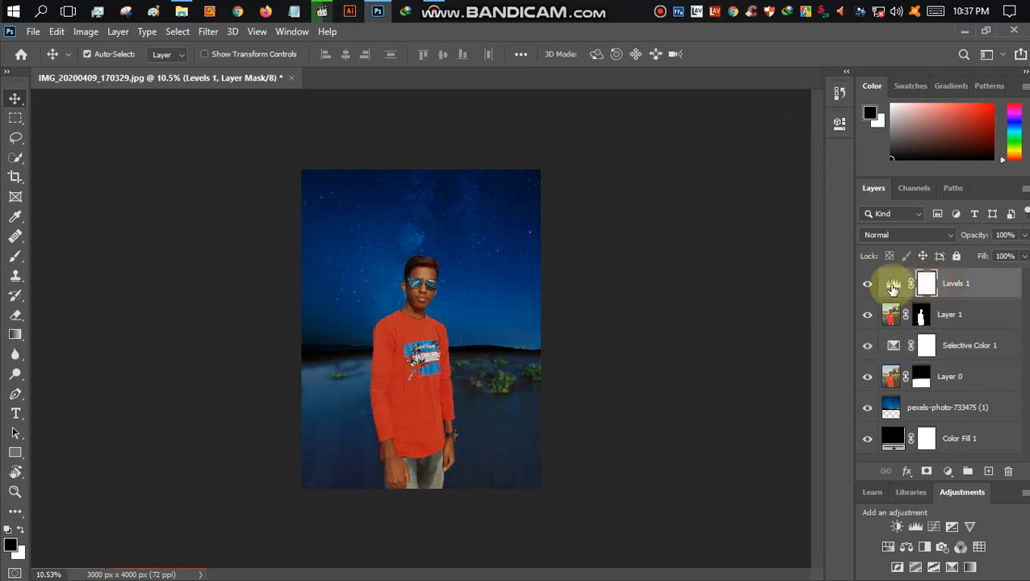
pyautogui.doubleClick(892, 283)
pyautogui.moveTo(770, 321); pyautogui.dragTo(741, 326)
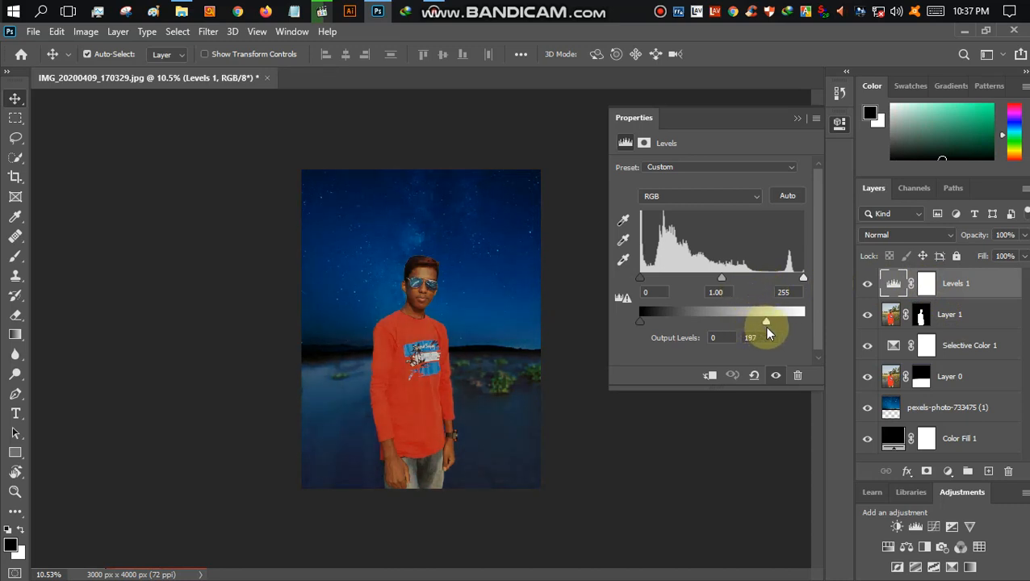
# Step: Paint black on the Levels 1 mask over the man's head and upper body with a soft 2000 px brush
pyautogui.click(797, 117)
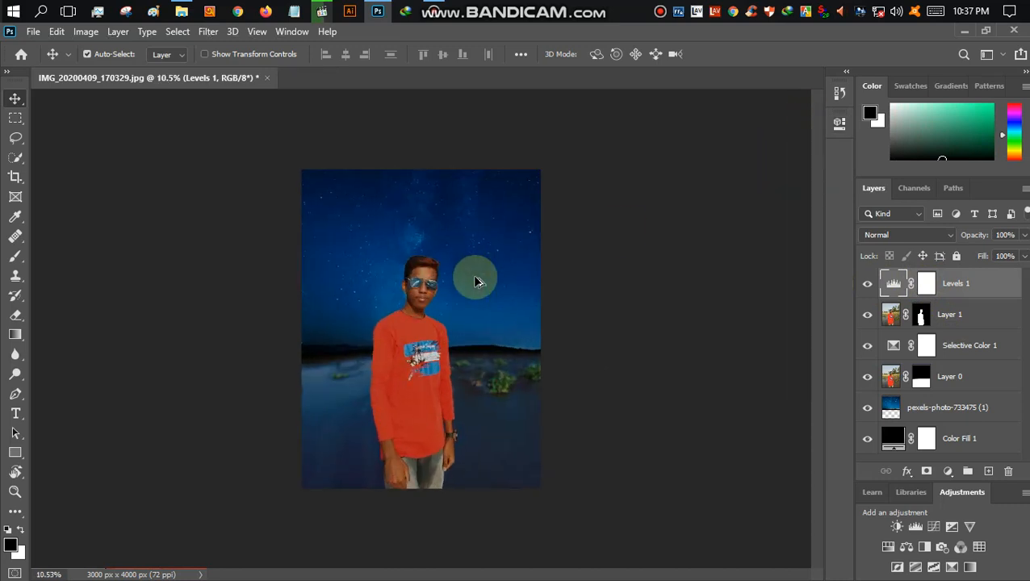
pyautogui.click(928, 286)
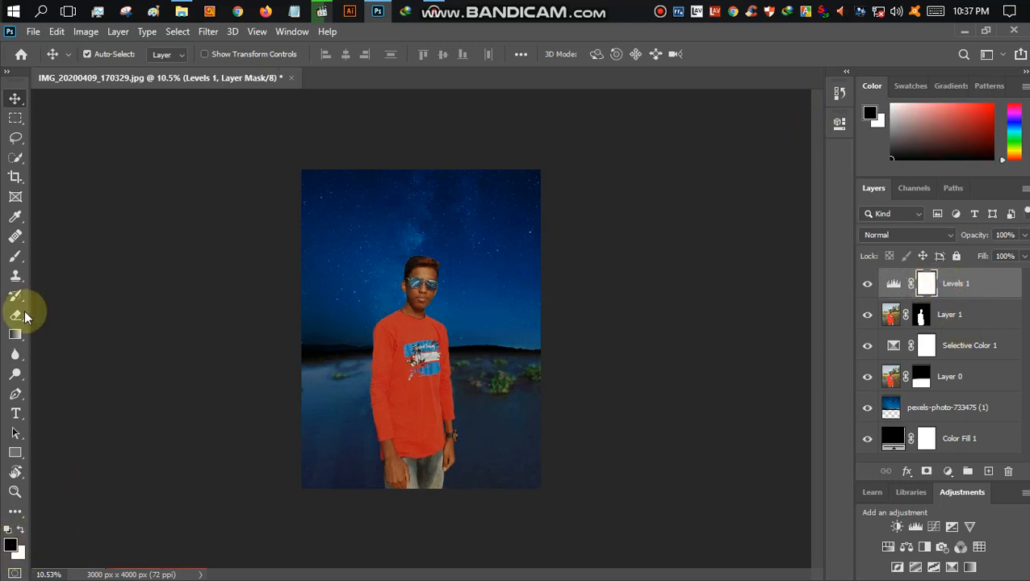
pyautogui.click(13, 258)
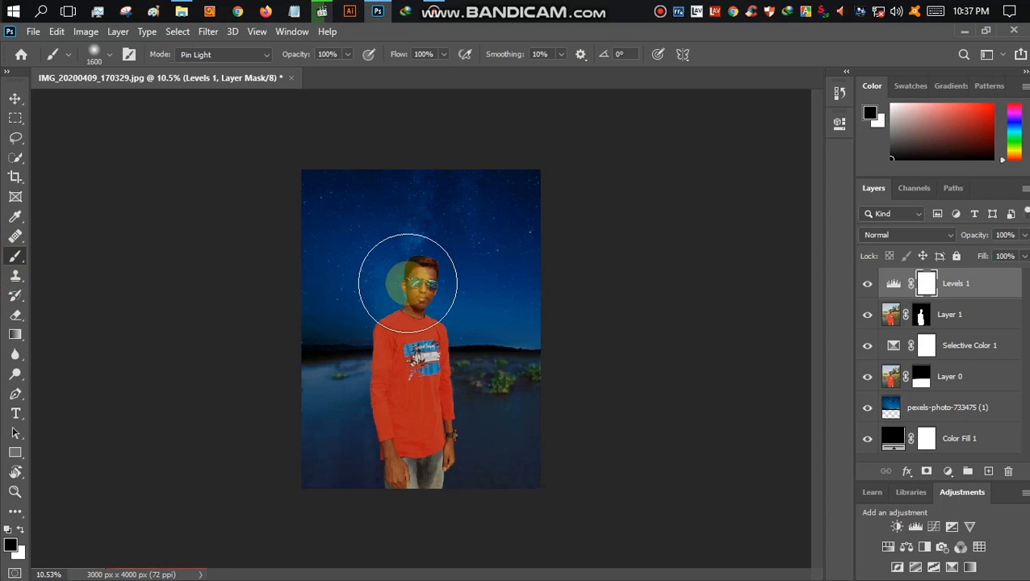
pyautogui.press(']')
pyautogui.press(']')
pyautogui.press(']')
pyautogui.press(']')
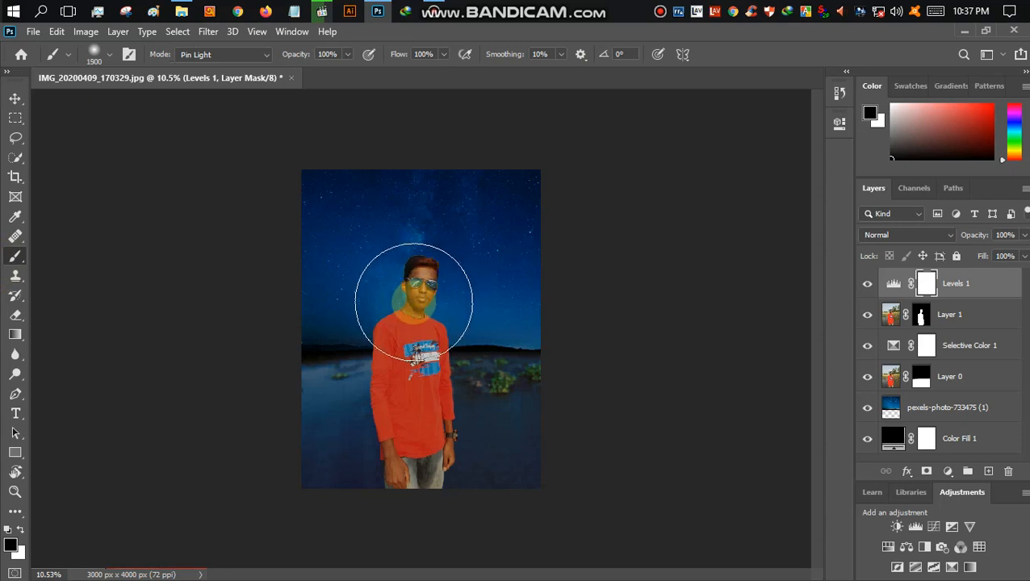
pyautogui.moveTo(418, 309); pyautogui.dragTo(416, 296)
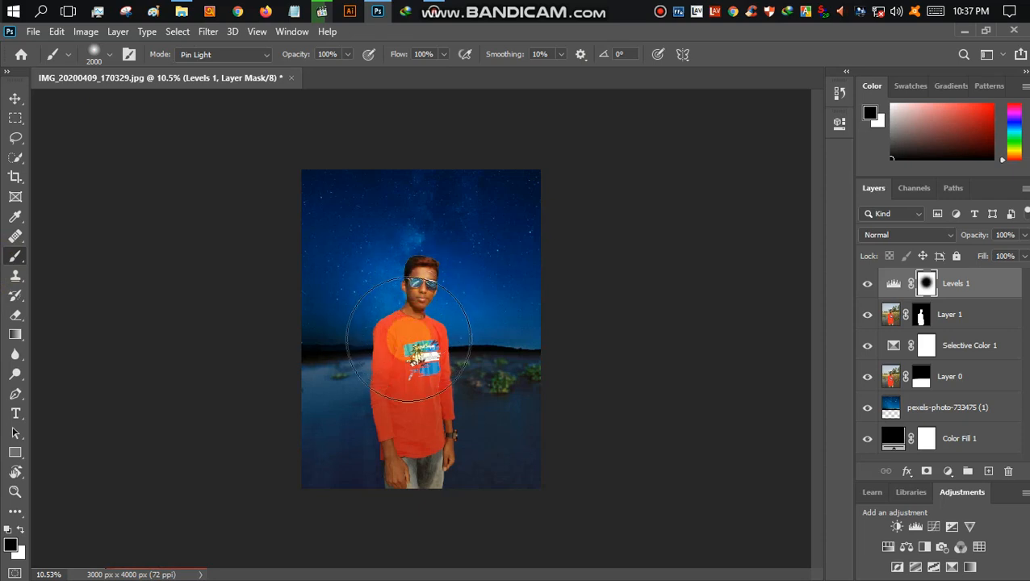
pyautogui.click(405, 284)
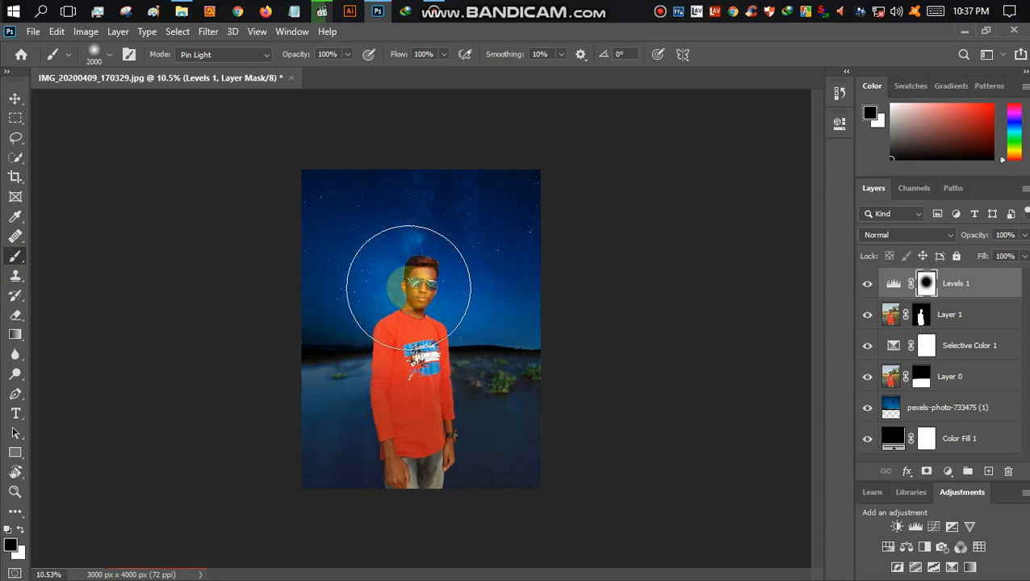
# Step: Examine the brightened area around the man at several zoom levels
pyautogui.click(16, 98)
pyautogui.scroll(-2, 356, 246)
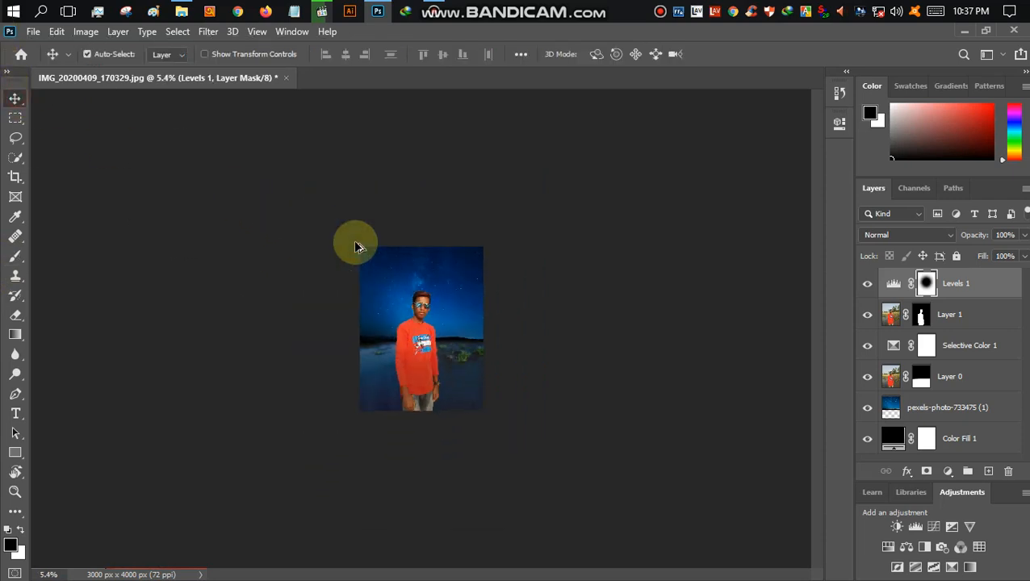
pyautogui.scroll(2, 349, 230)
pyautogui.scroll(3, 476, 303)
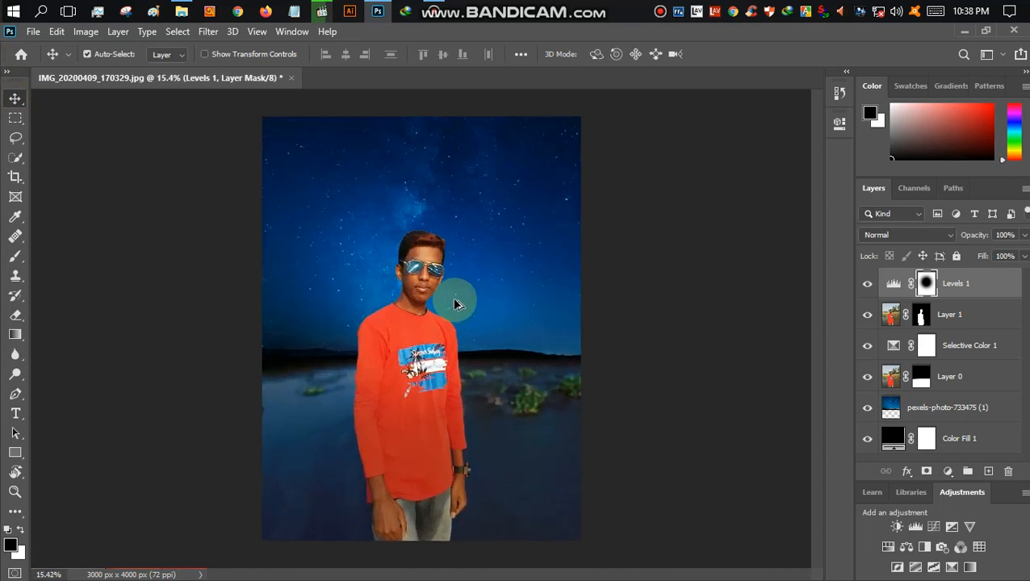
pyautogui.scroll(-1, 451, 294)
pyautogui.scroll(1, 453, 294)
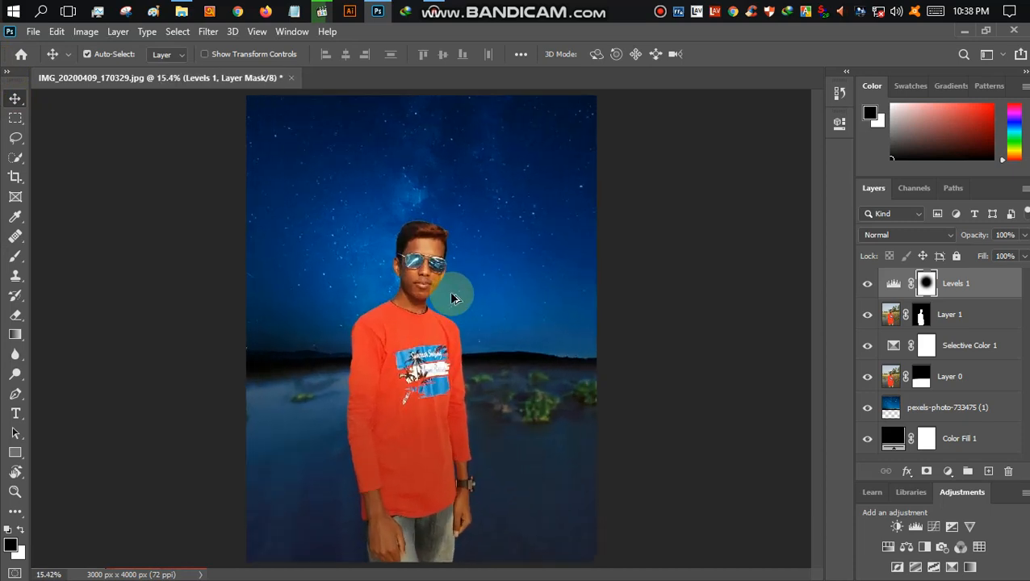
pyautogui.scroll(-2, 453, 294)
pyautogui.scroll(2, 455, 294)
pyautogui.scroll(-1, 454, 298)
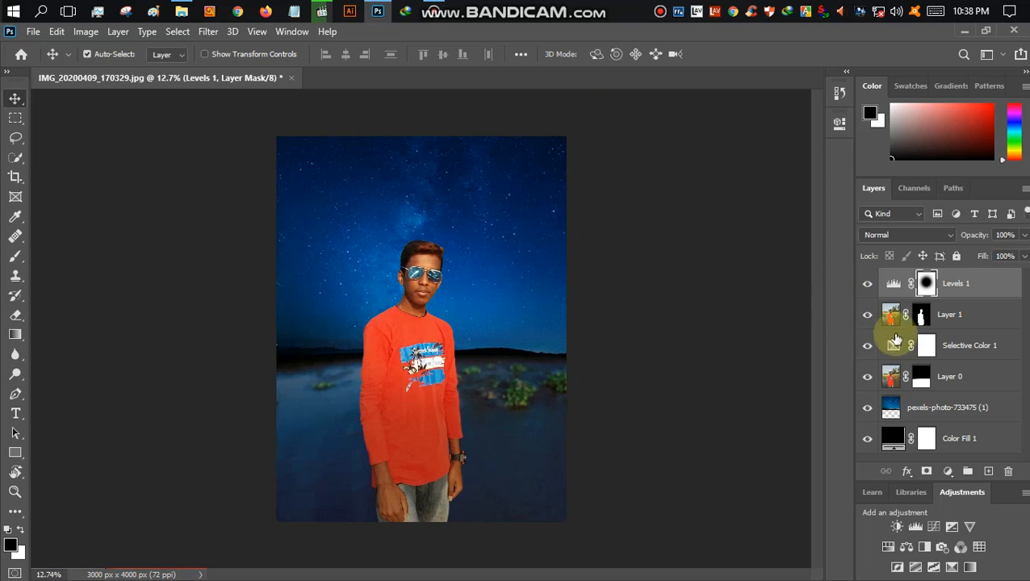
# Step: Place snowfall-png-overlay from the Tutorial folder and scale it to about 407% by 392% to cover the whole canvas
pyautogui.click(182, 12)
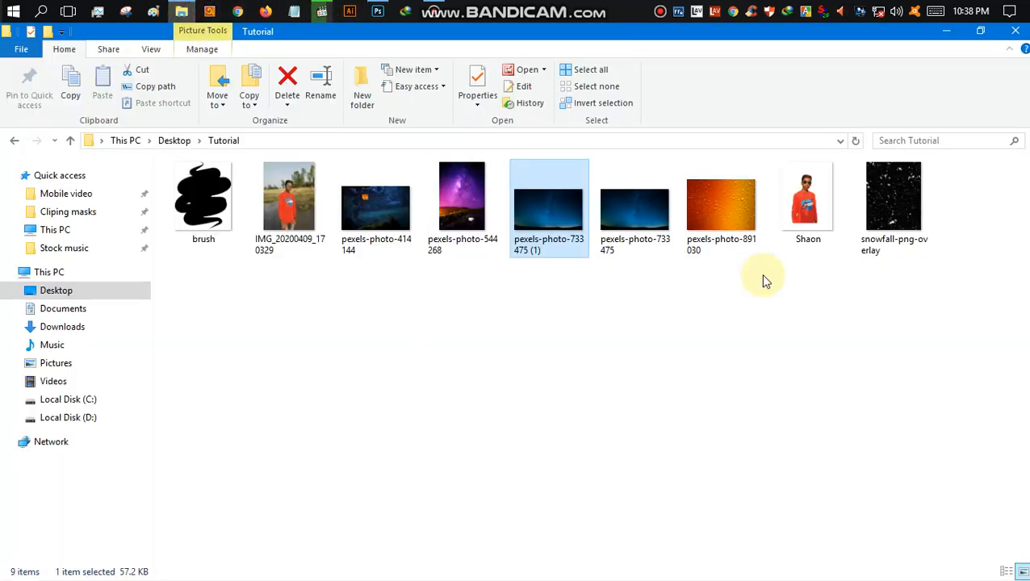
pyautogui.click(888, 193)
pyautogui.moveTo(918, 228); pyautogui.dragTo(478, 328)
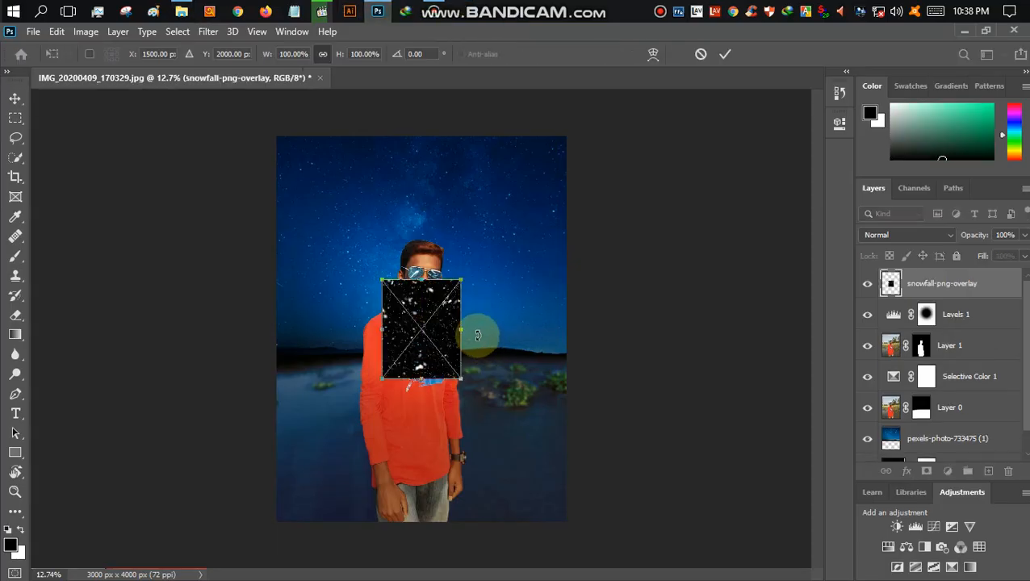
pyautogui.moveTo(460, 374); pyautogui.dragTo(581, 522)
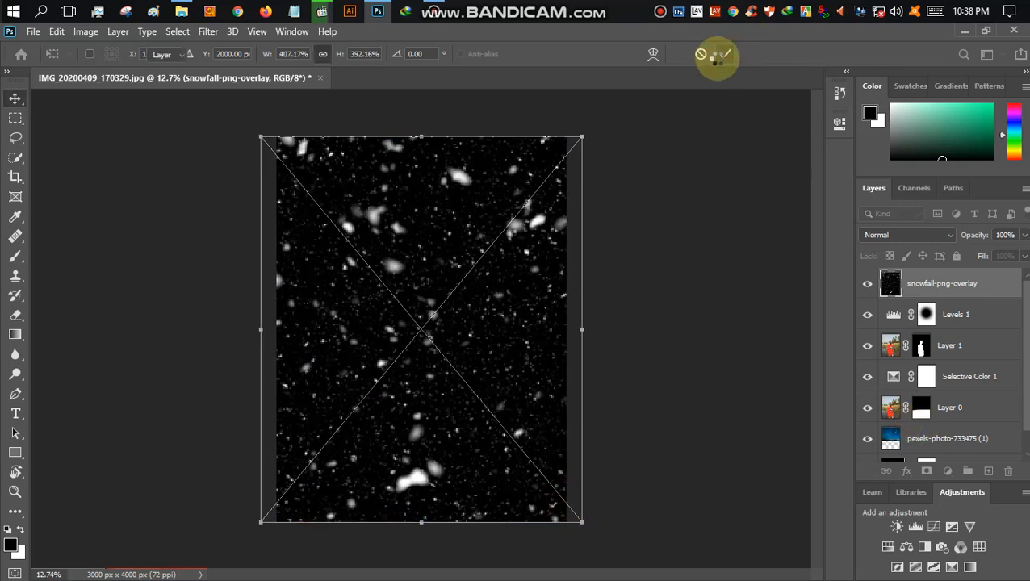
pyautogui.click(715, 55)
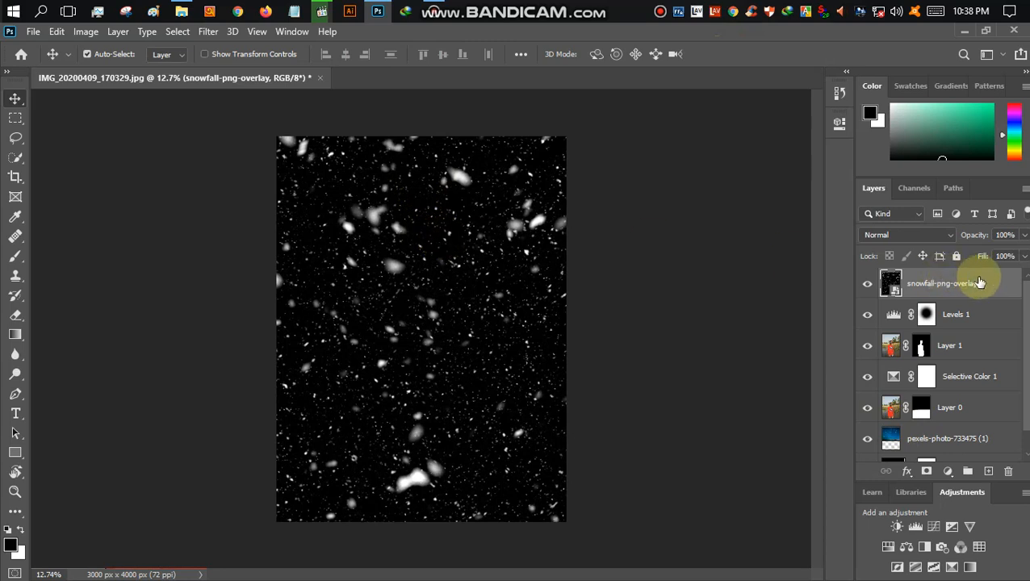
# Step: Rasterize the snowfall-png-overlay layer and set its blend mode to Screen
pyautogui.rightClick(978, 283)
pyautogui.click(747, 303)
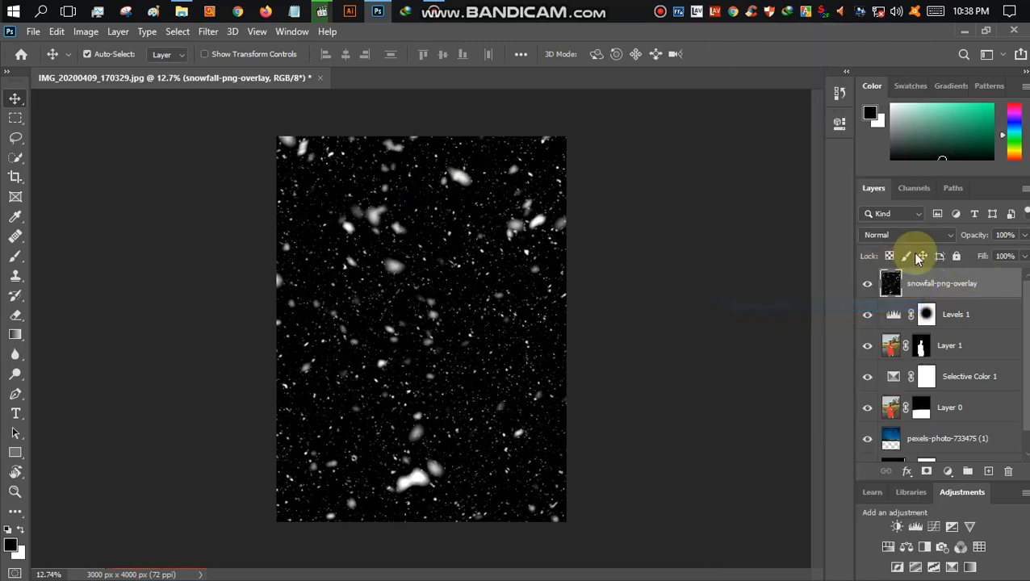
pyautogui.click(907, 235)
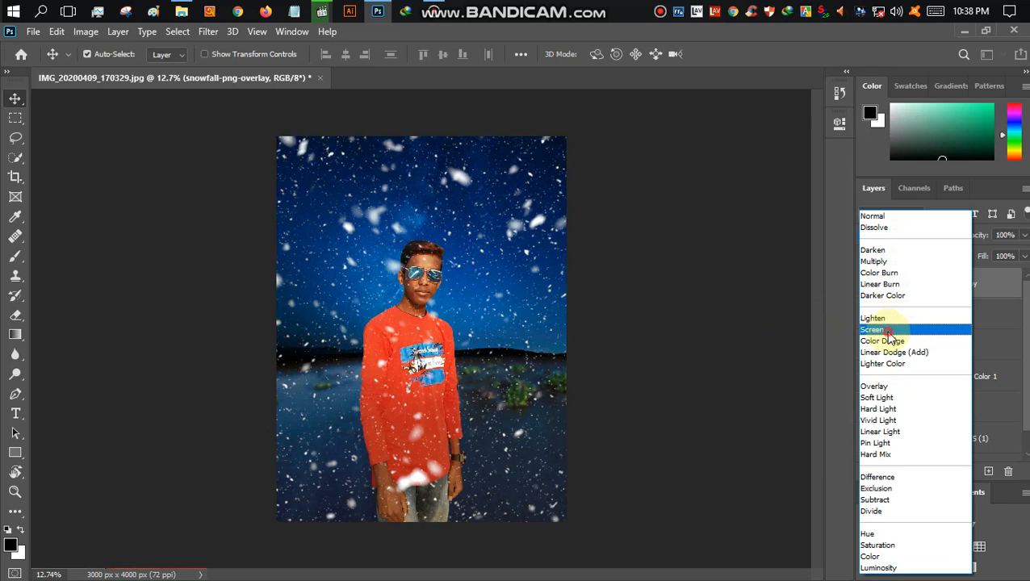
pyautogui.click(888, 330)
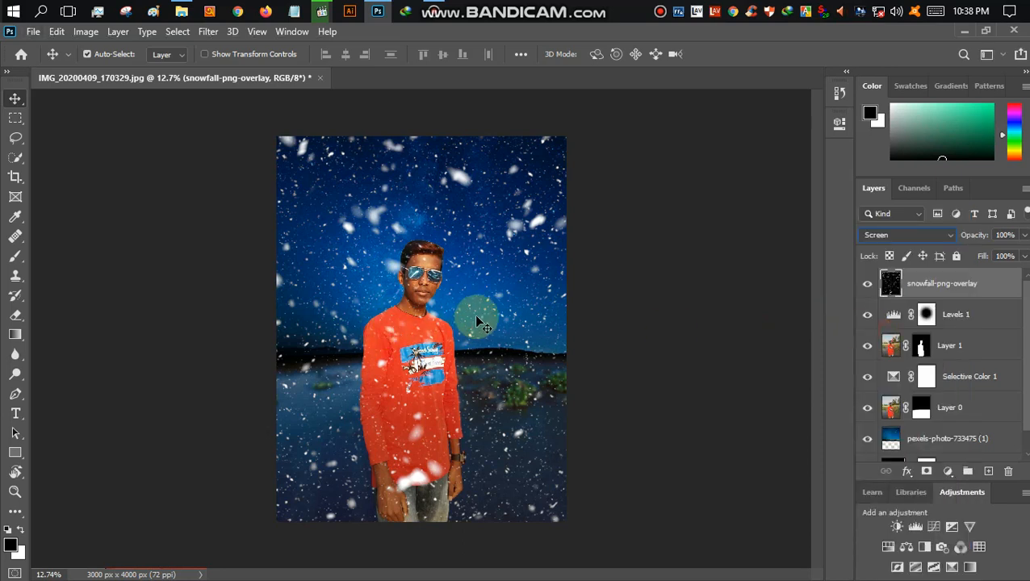
pyautogui.click(680, 286)
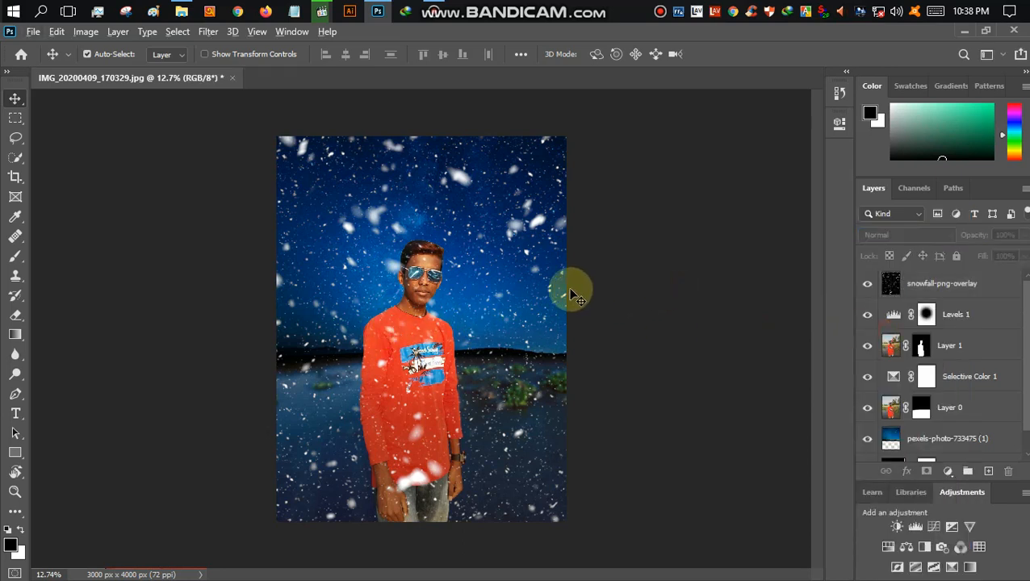
# Step: Set the snowfall-png-overlay layer's fill to 45% and its opacity to 70%
pyautogui.click(949, 286)
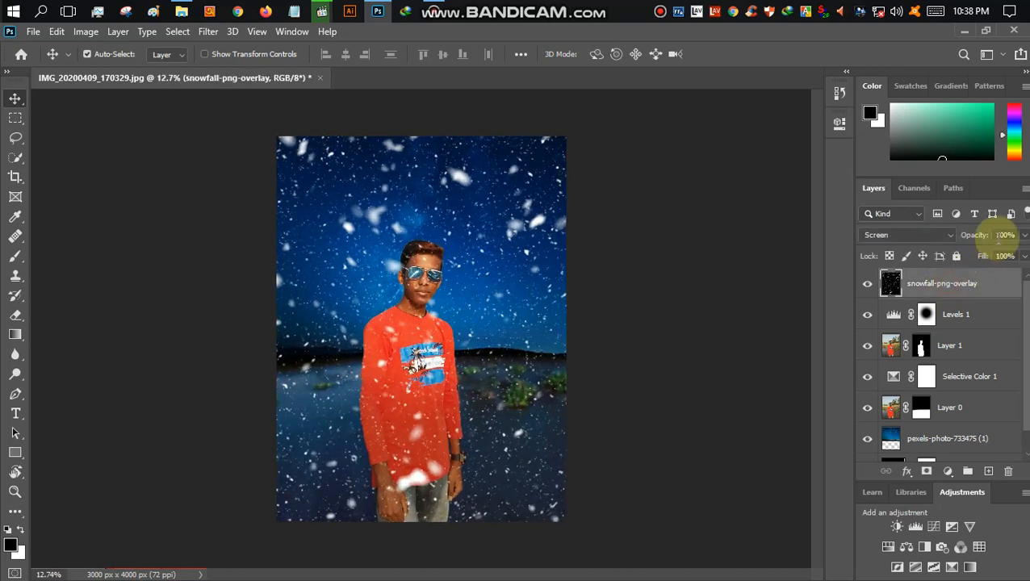
pyautogui.click(1023, 255)
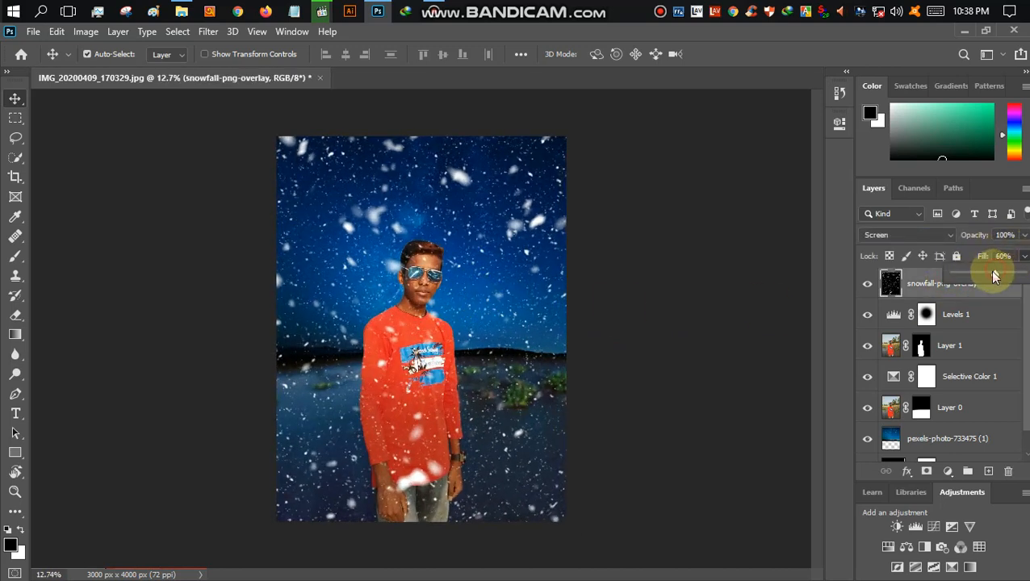
pyautogui.moveTo(993, 277); pyautogui.dragTo(983, 275)
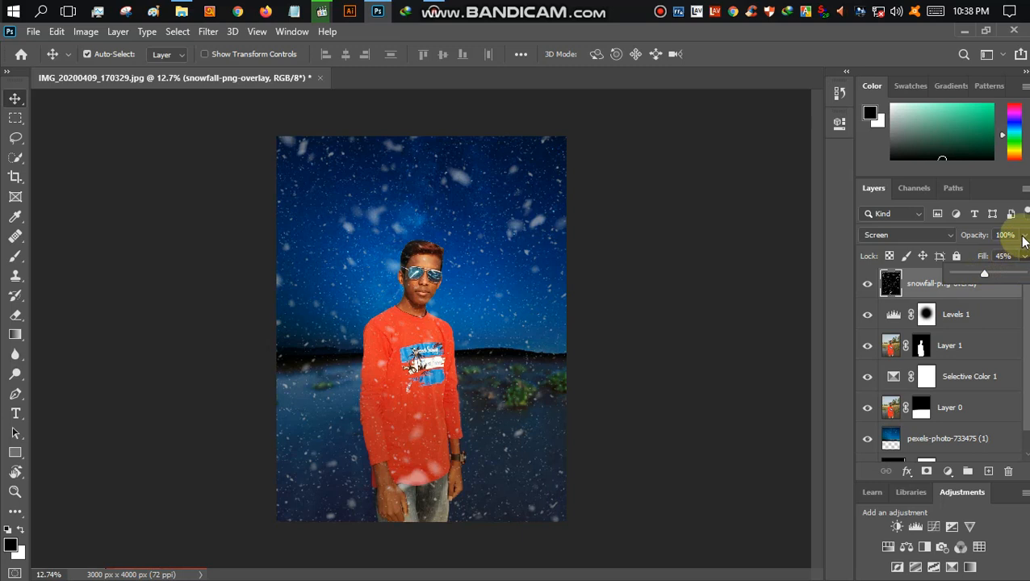
pyautogui.click(1023, 239)
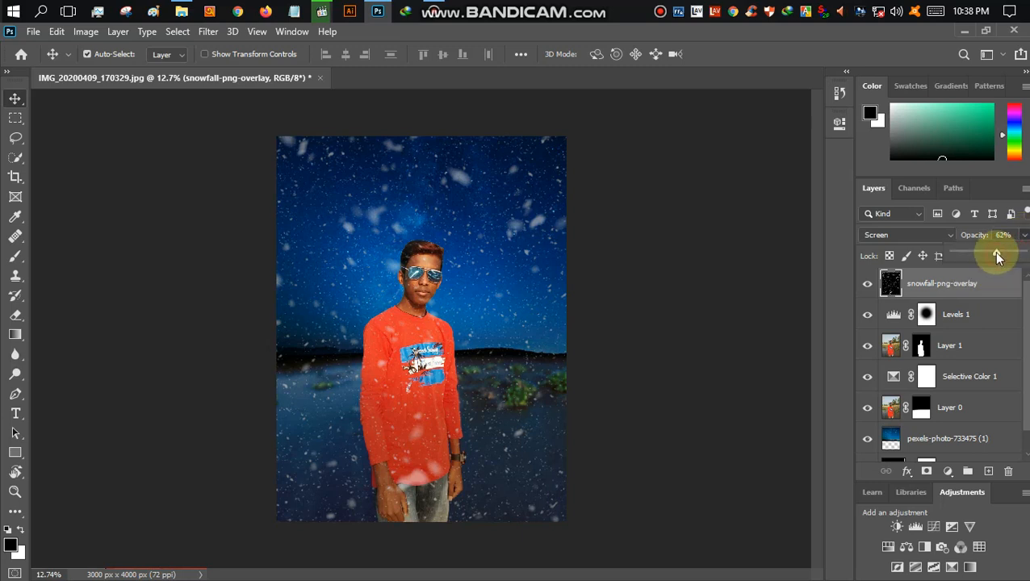
pyautogui.moveTo(997, 257); pyautogui.dragTo(984, 258)
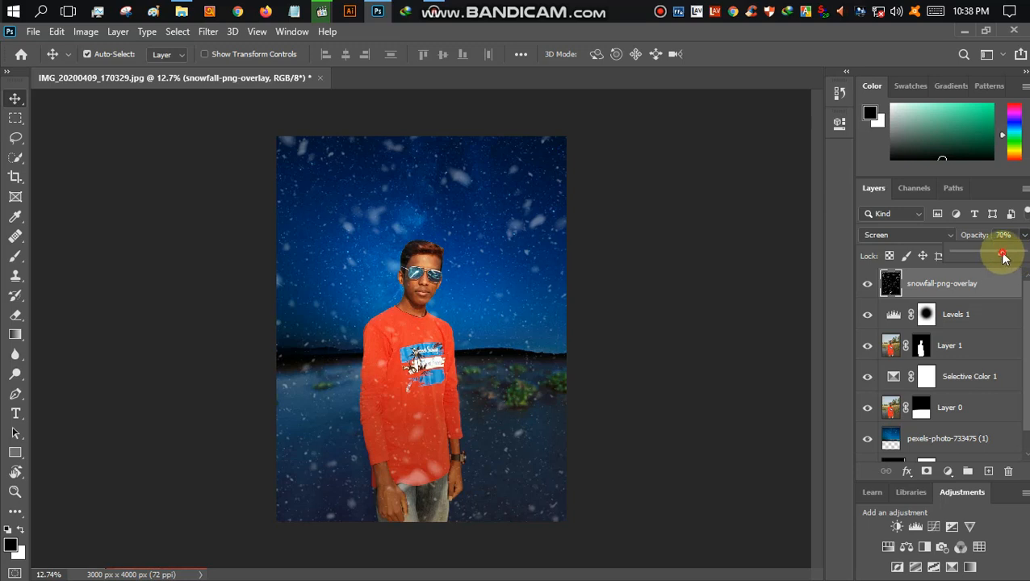
pyautogui.click(663, 249)
# Step: Examine the snowfall effect across the composite at several zoom levels and review the layer stack
pyautogui.scroll(-5, 623, 258)
pyautogui.scroll(5, 622, 261)
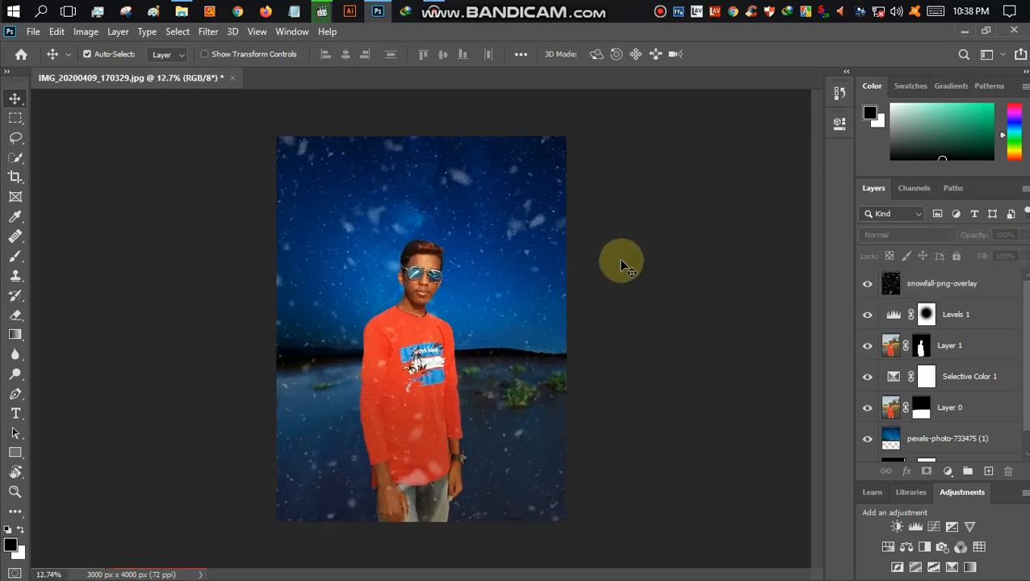
pyautogui.scroll(1, 623, 258)
pyautogui.scroll(-3, 541, 269)
pyautogui.scroll(1, 533, 267)
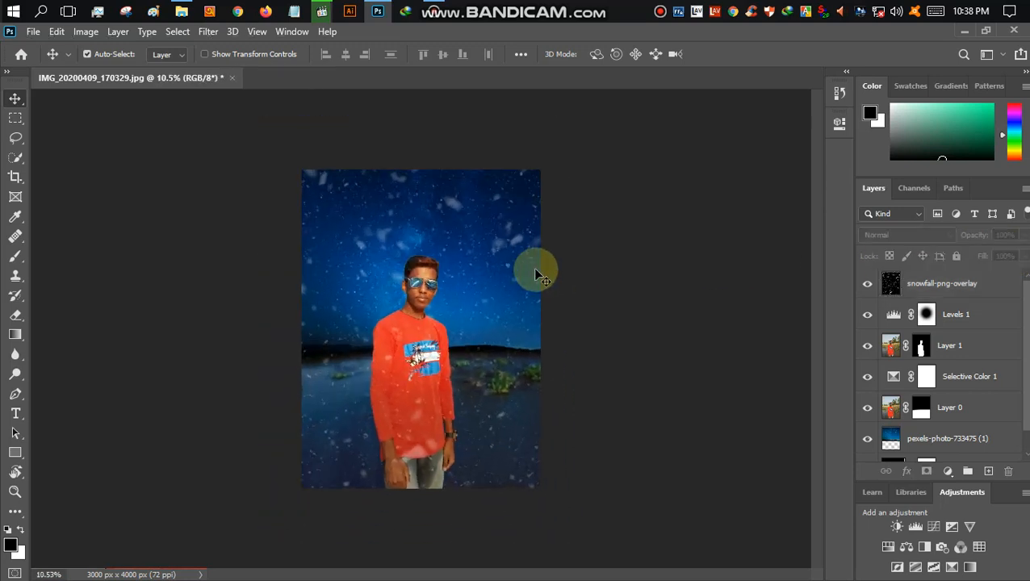
pyautogui.scroll(-2, 934, 367)
pyautogui.scroll(2, 928, 361)
pyautogui.scroll(-2, 925, 361)
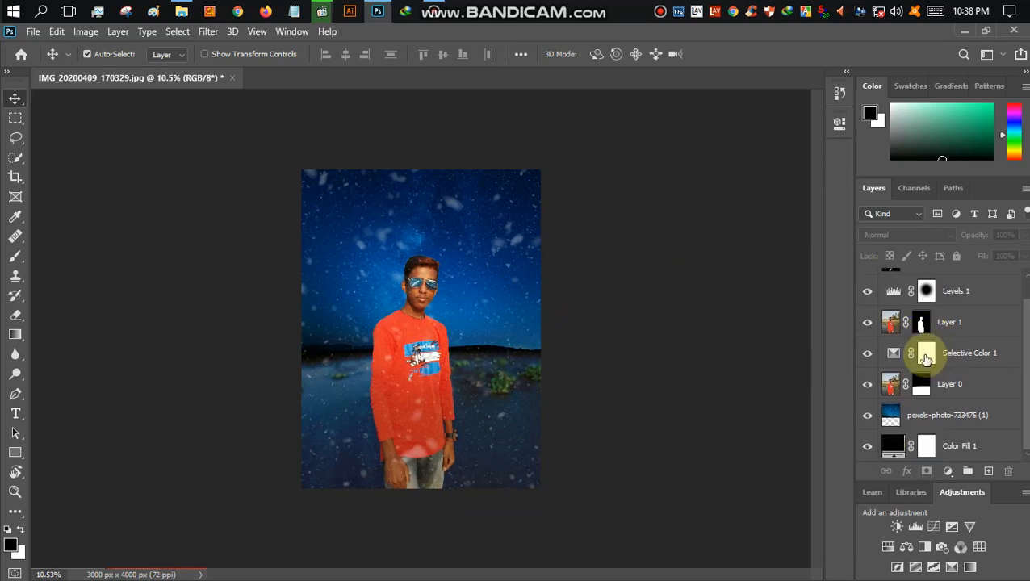
pyautogui.scroll(2, 926, 359)
pyautogui.scroll(-3, 565, 347)
pyautogui.scroll(2, 413, 322)
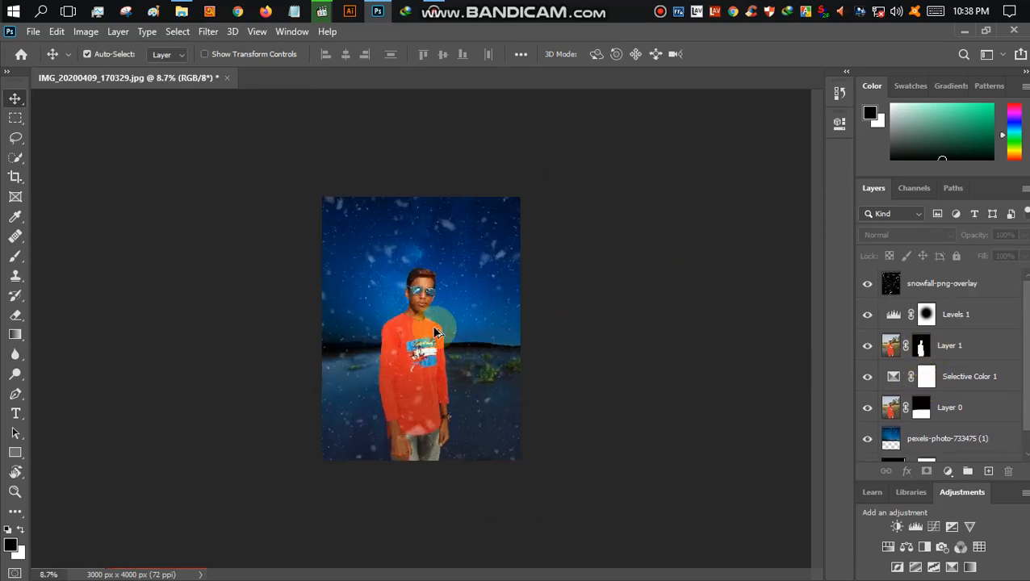
pyautogui.click(948, 472)
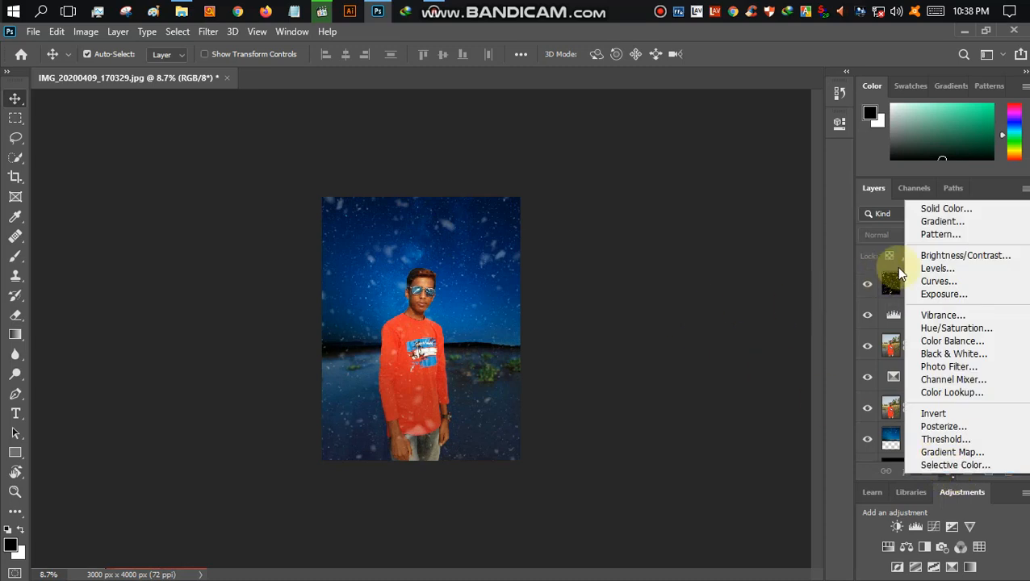
pyautogui.click(682, 252)
pyautogui.scroll(2, 427, 266)
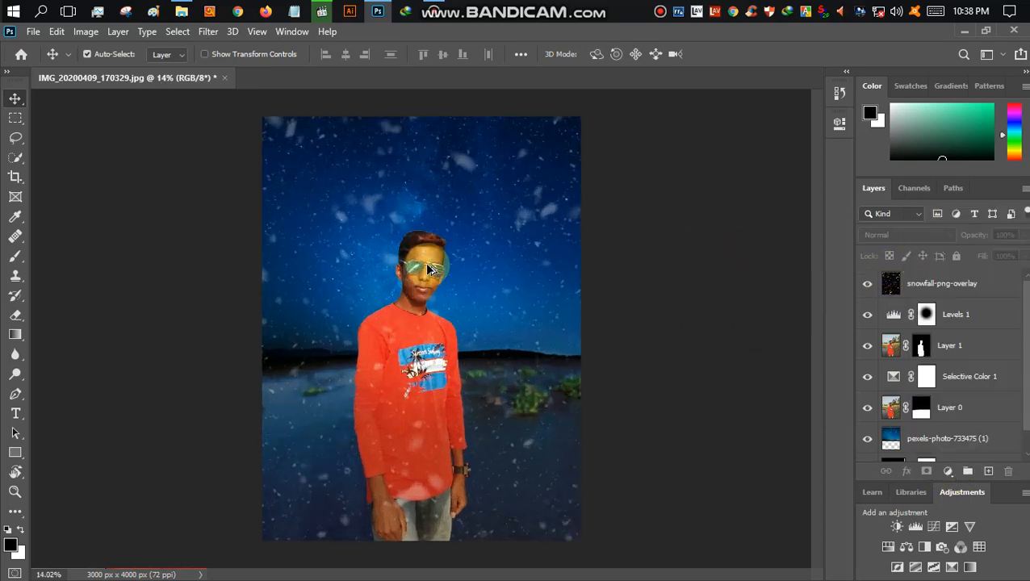
pyautogui.scroll(-1, 430, 268)
pyautogui.scroll(1, 426, 242)
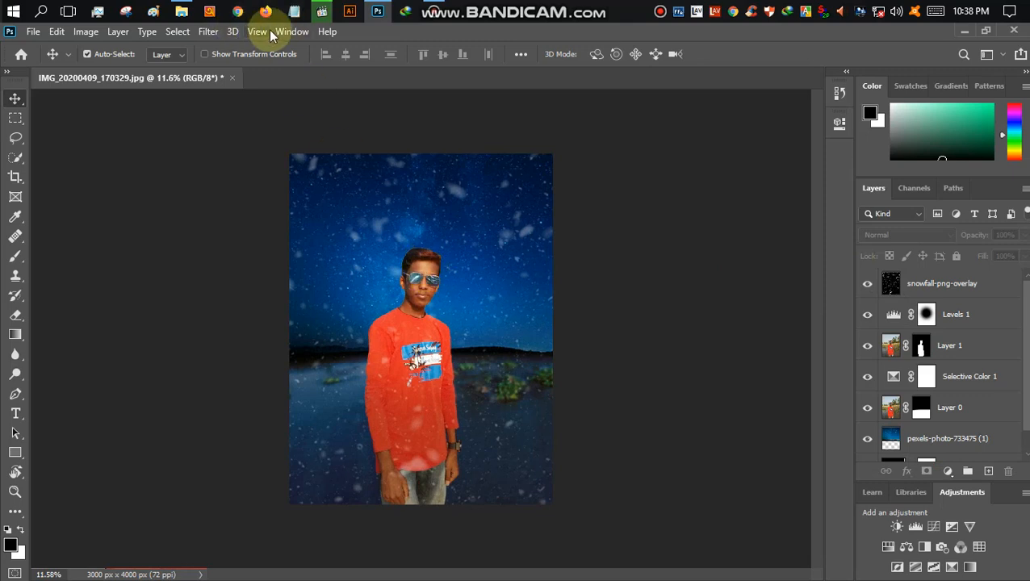
pyautogui.click(202, 31)
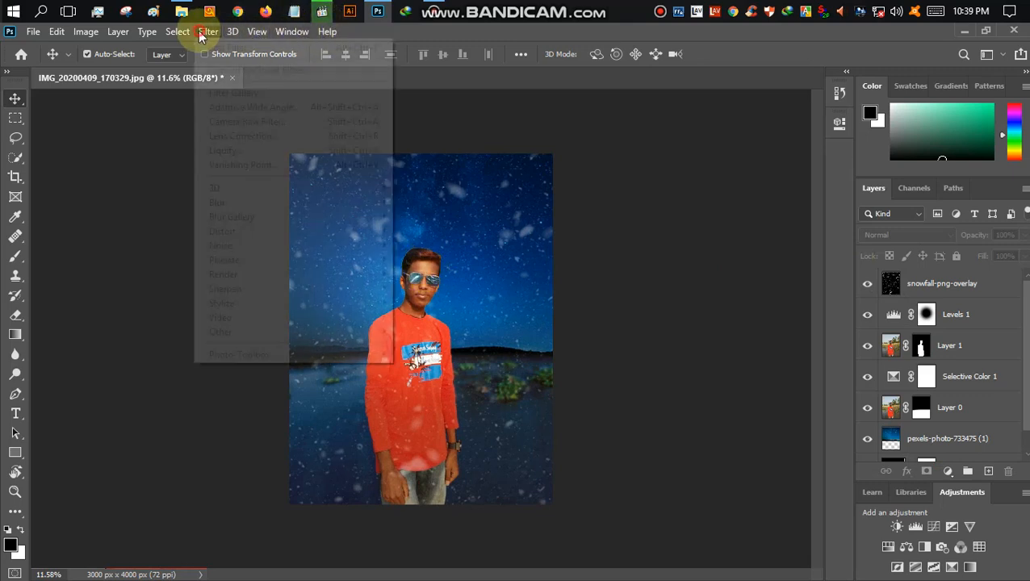
pyautogui.click(551, 184)
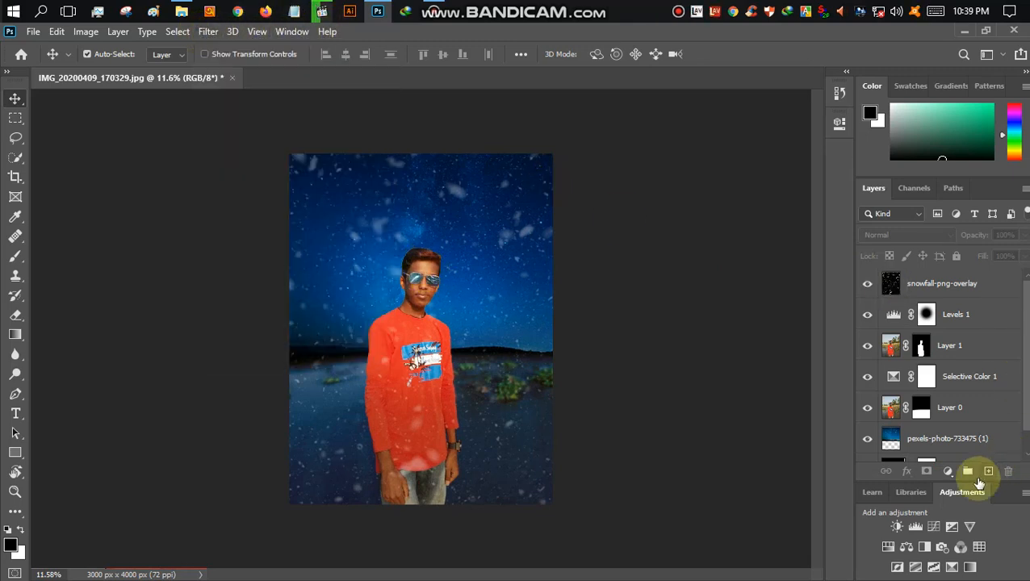
# Step: Add a new layer above the snowfall overlay, stamp all visible layers into it, and check it by toggling its visibility
pyautogui.click(987, 470)
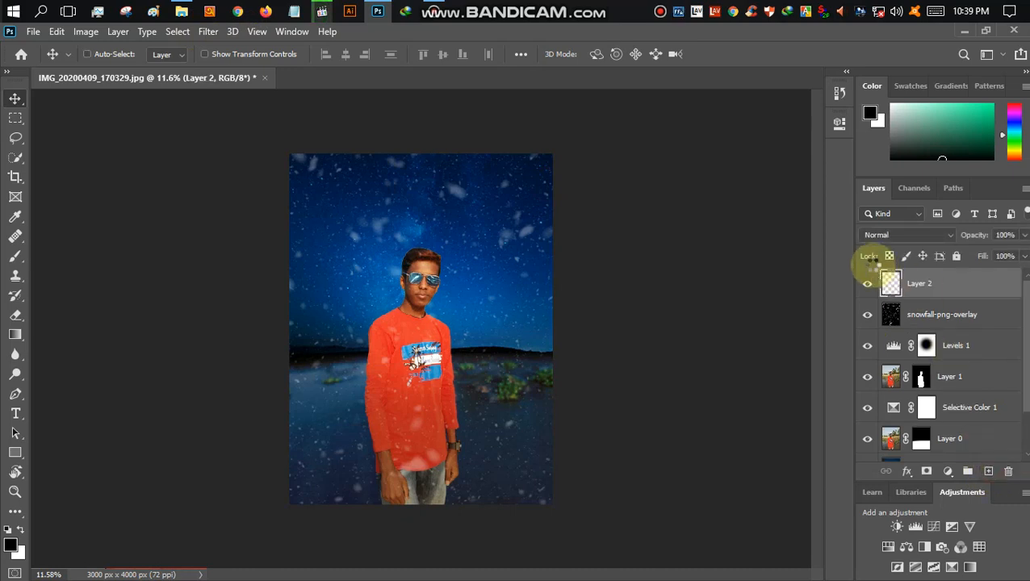
pyautogui.hotkey('ctrl', 'alt', 'shift', 'e')
pyautogui.click(867, 284)
pyautogui.click(867, 284)
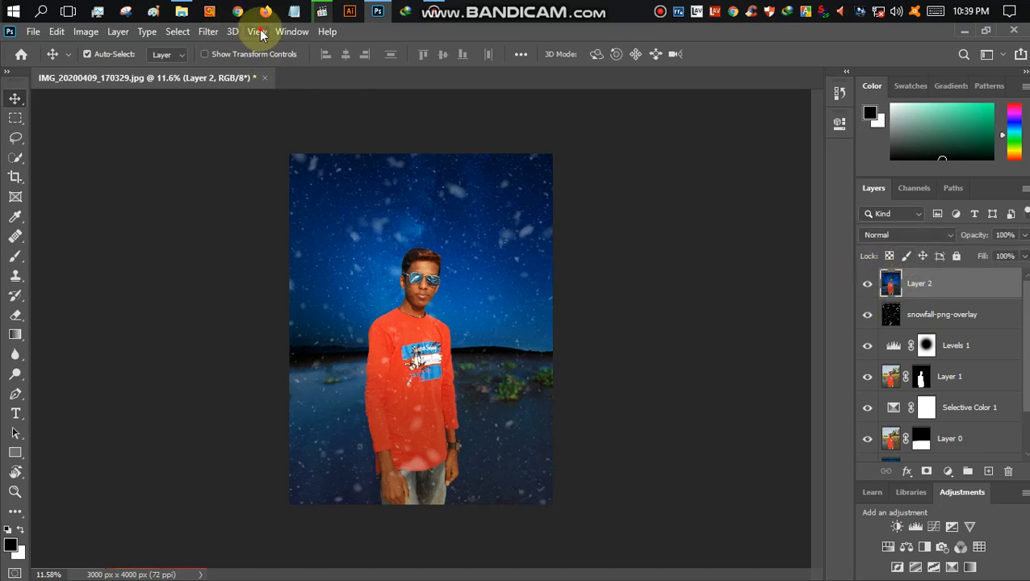
# Step: Apply the Camera Raw Filter to Layer 2 and calibrate the blue primary to hue +30 and saturation -48
pyautogui.click(207, 30)
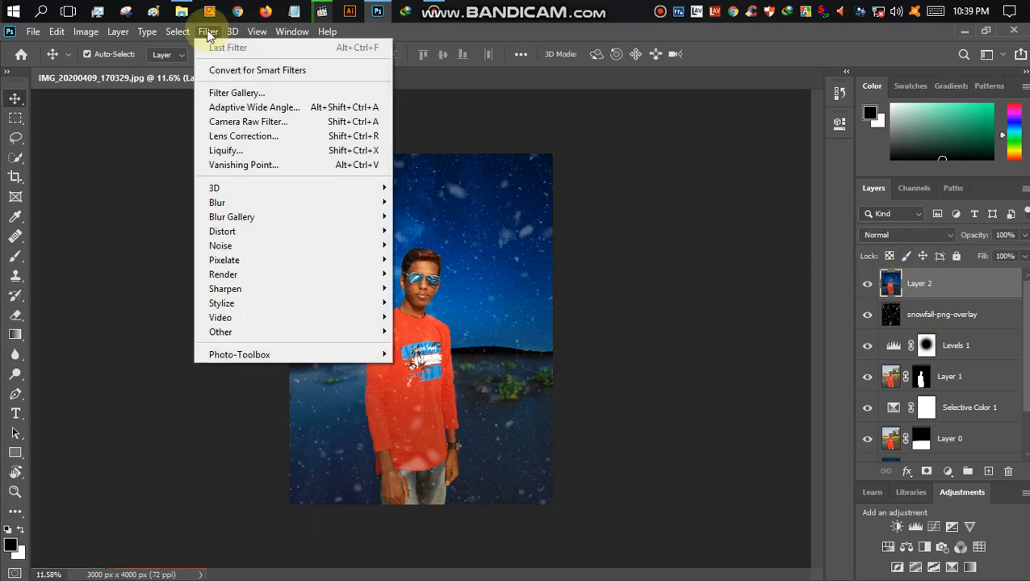
pyautogui.click(269, 122)
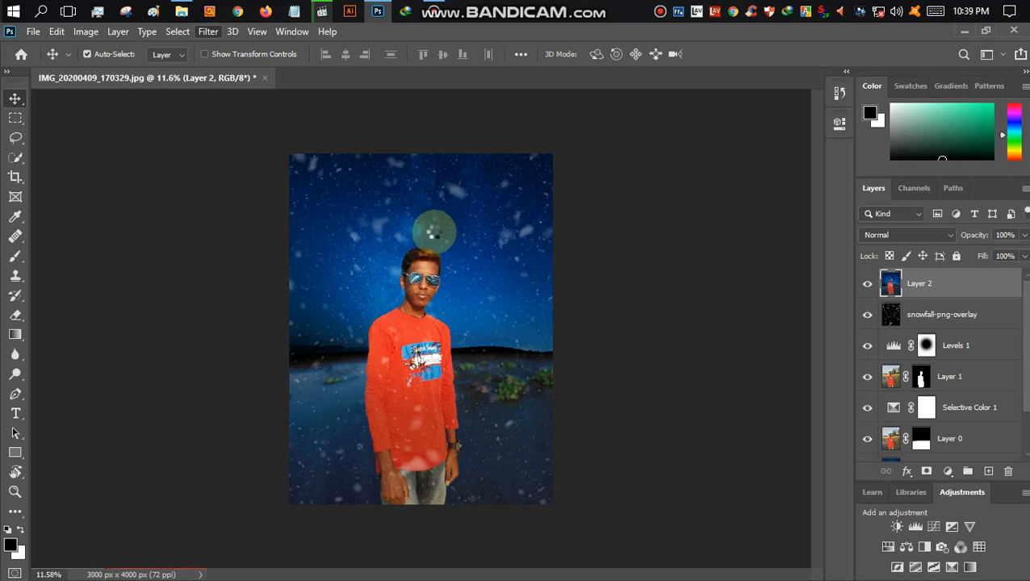
pyautogui.hotkey('ctrl', 'shift', 'a')
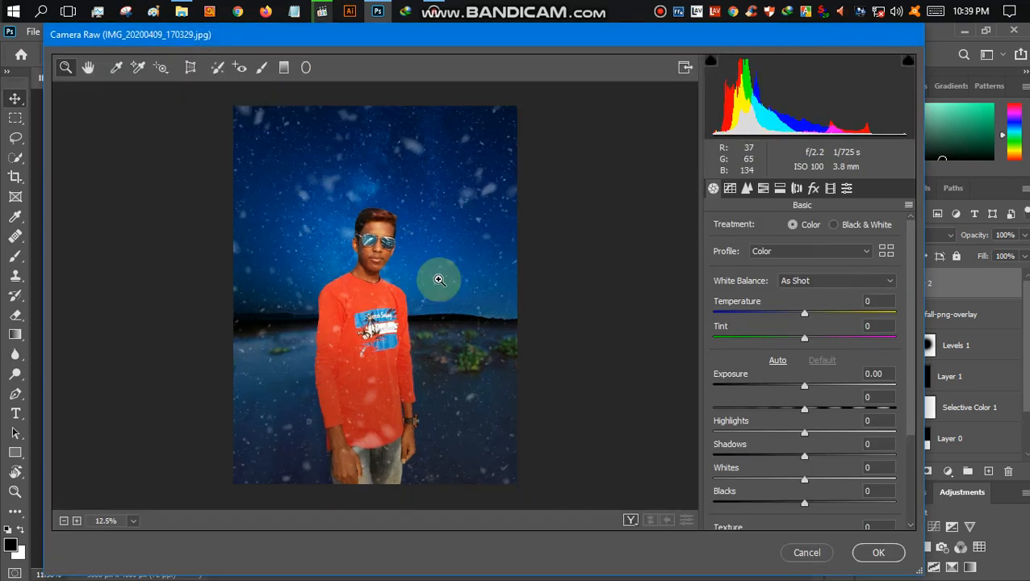
pyautogui.click(830, 188)
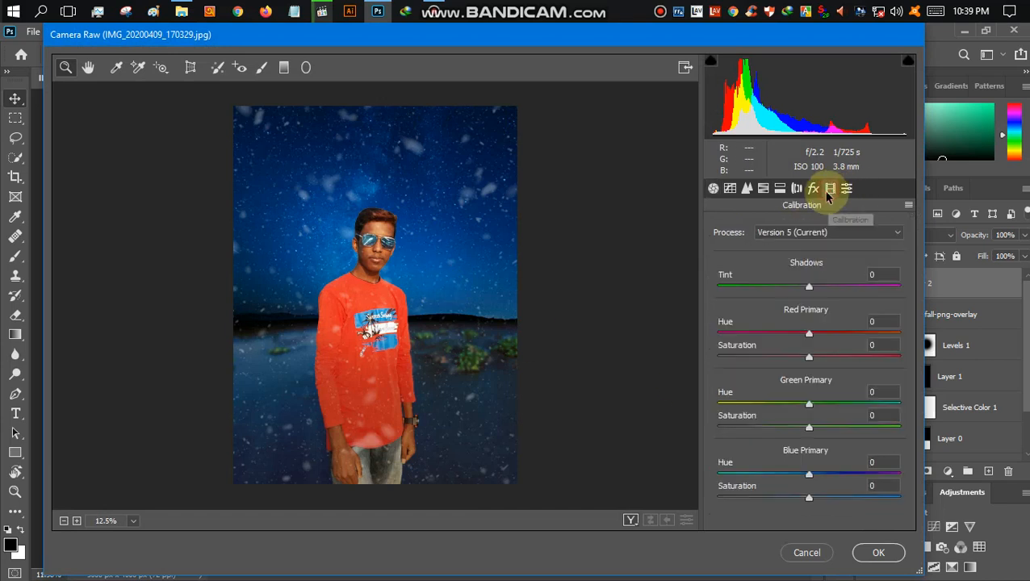
pyautogui.moveTo(807, 476); pyautogui.dragTo(763, 498)
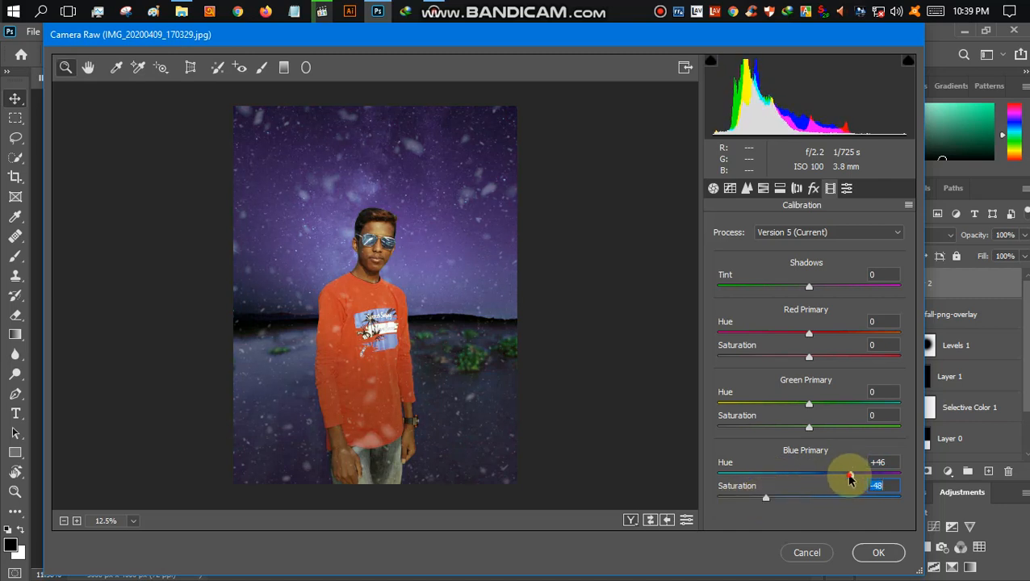
pyautogui.moveTo(851, 475)
pyautogui.mouseDown()
pyautogui.moveTo(868, 477)
pyautogui.moveTo(823, 480)
pyautogui.moveTo(837, 475)
pyautogui.mouseUp()
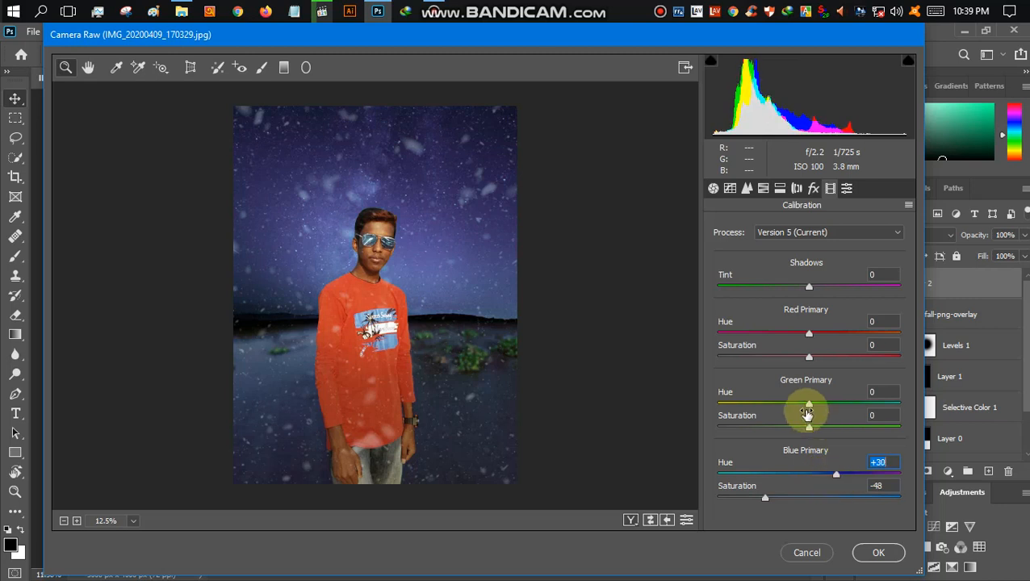
# Step: Calibrate the green primary to hue +18 and saturation +7, red primary saturation to +2, and shadows tint to +29
pyautogui.moveTo(807, 404); pyautogui.dragTo(813, 431)
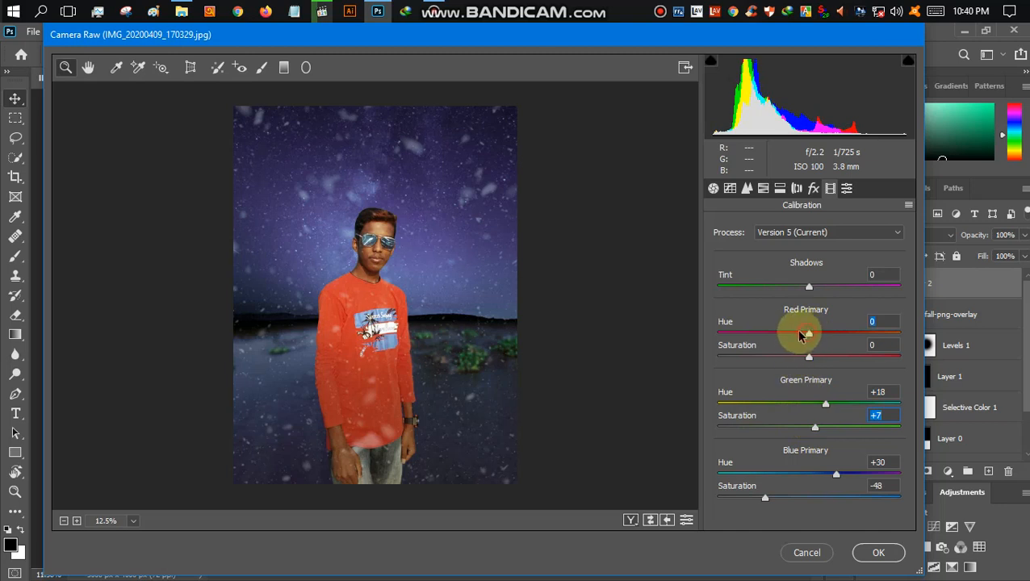
pyautogui.moveTo(801, 335); pyautogui.dragTo(810, 358)
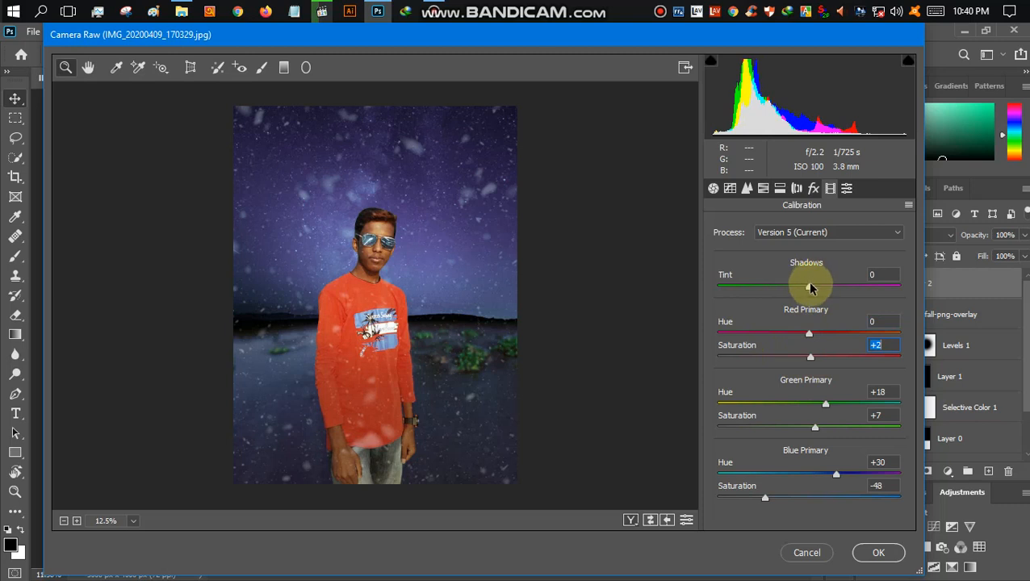
pyautogui.moveTo(810, 288)
pyautogui.mouseDown()
pyautogui.moveTo(779, 285)
pyautogui.moveTo(825, 297)
pyautogui.mouseUp()
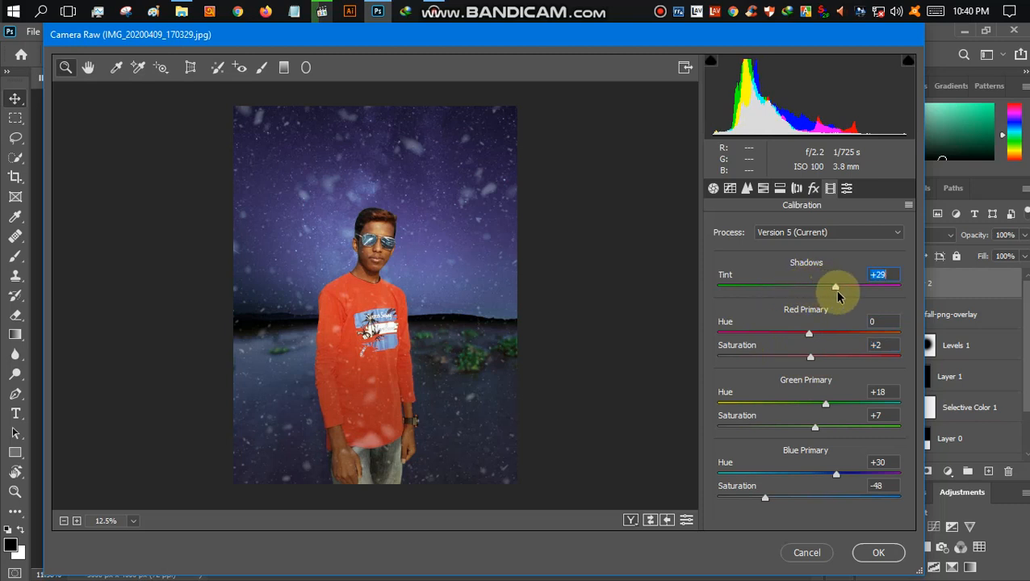
# Step: Set the HSL luminance of the aquas to -53 and the yellows to +23
pyautogui.click(763, 188)
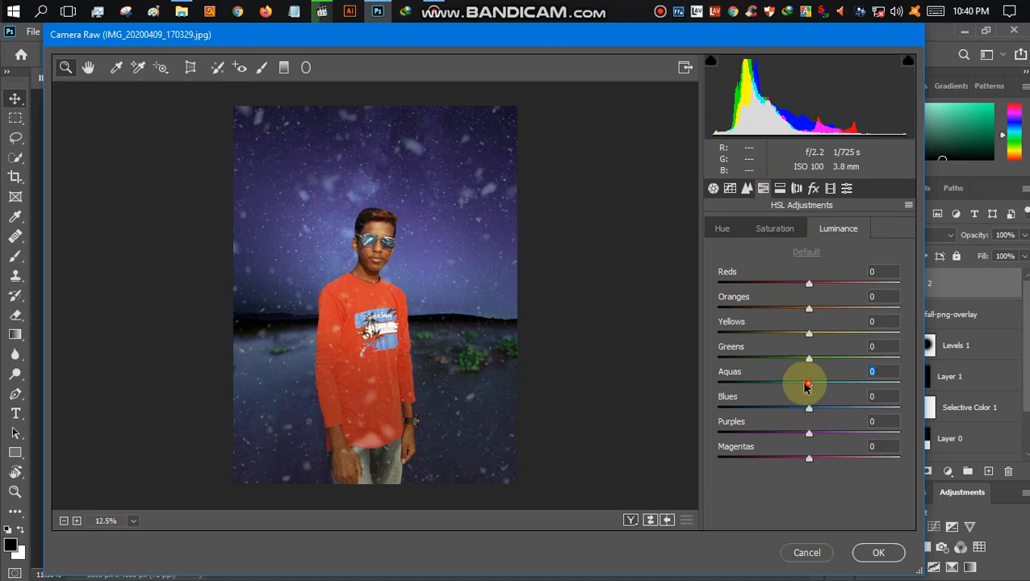
pyautogui.moveTo(805, 386); pyautogui.dragTo(767, 386)
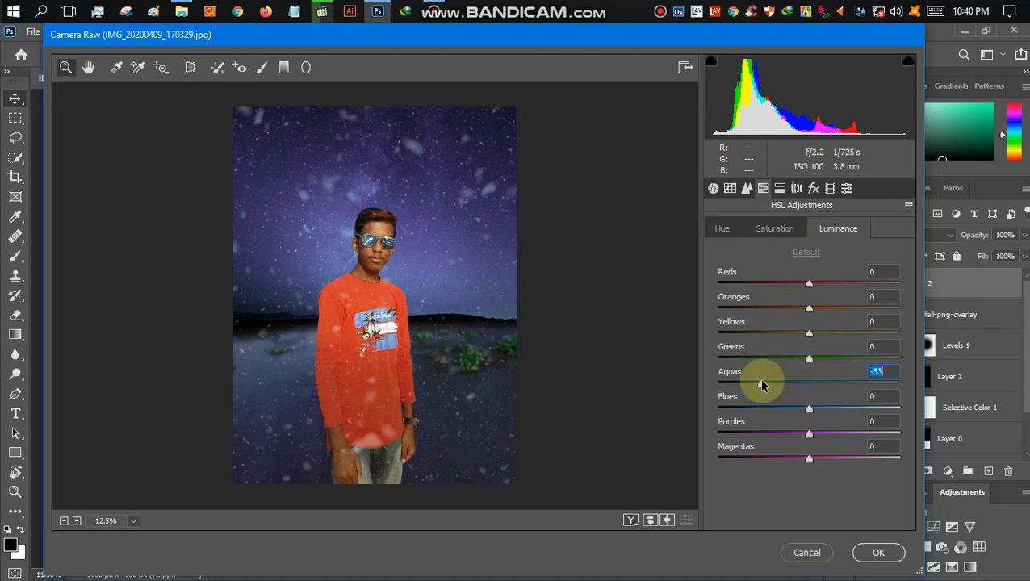
pyautogui.moveTo(809, 333); pyautogui.dragTo(841, 339)
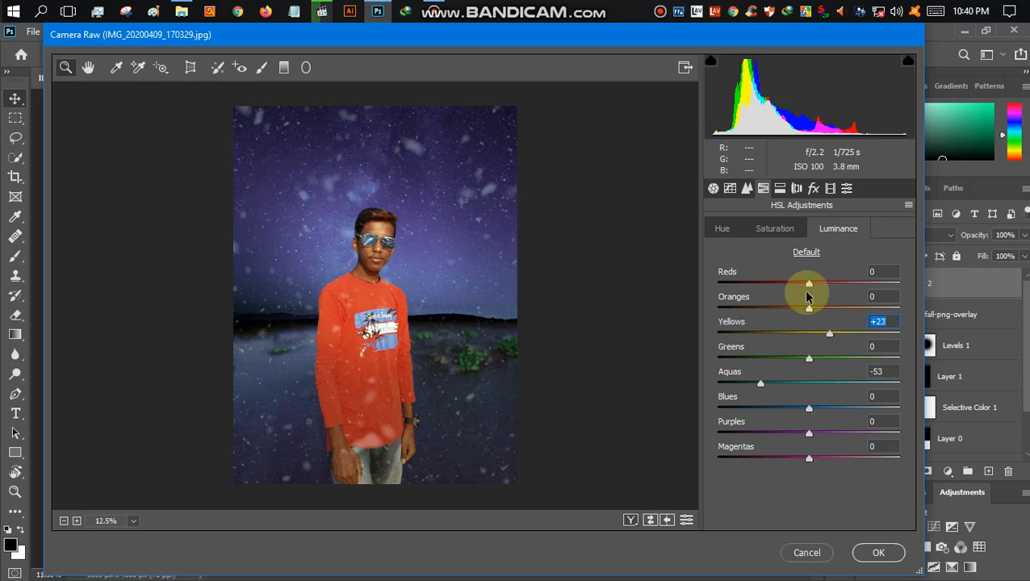
# Step: Shift the HSL hues: aquas +49, magentas +67, purples +60, reds -7, and yellows +73
pyautogui.click(722, 228)
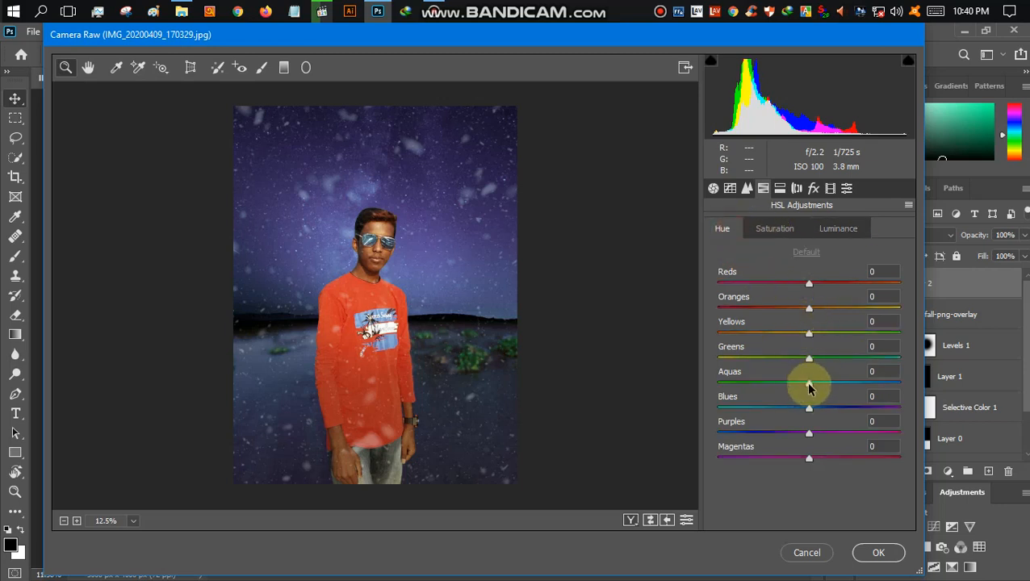
pyautogui.moveTo(810, 389); pyautogui.dragTo(853, 391)
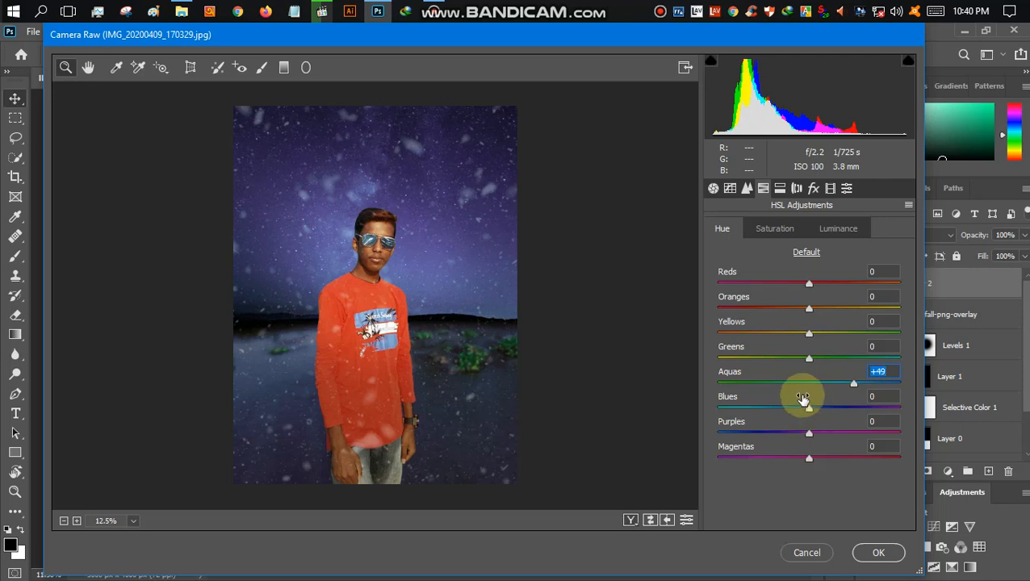
pyautogui.moveTo(808, 458); pyautogui.dragTo(869, 457)
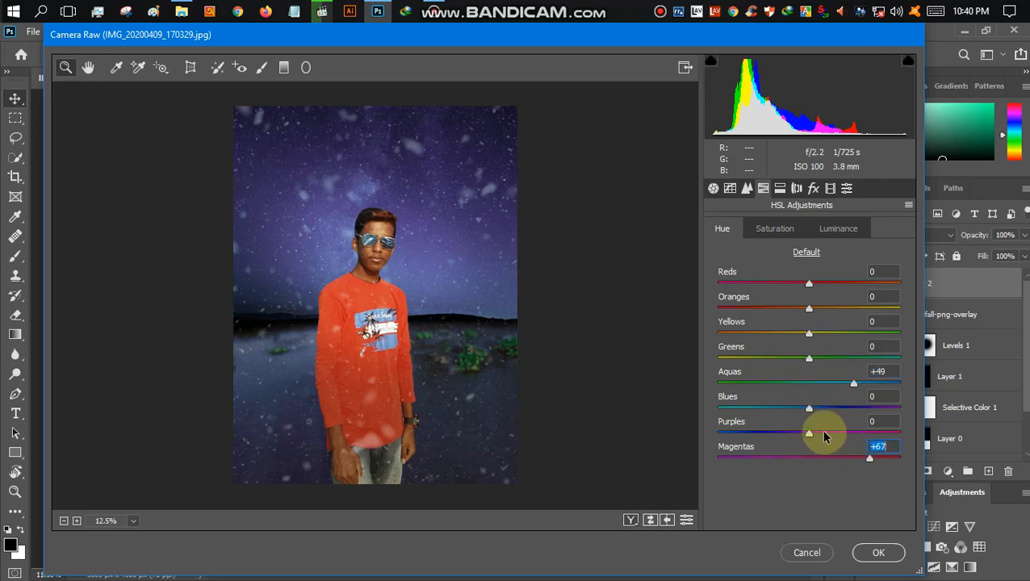
pyautogui.moveTo(808, 433); pyautogui.dragTo(856, 439)
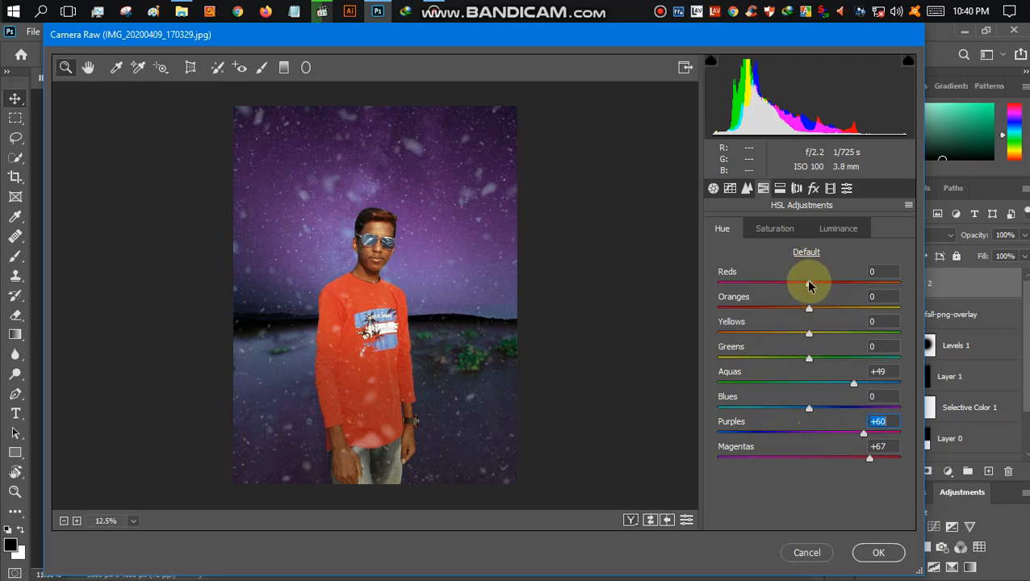
pyautogui.moveTo(805, 288); pyautogui.dragTo(874, 331)
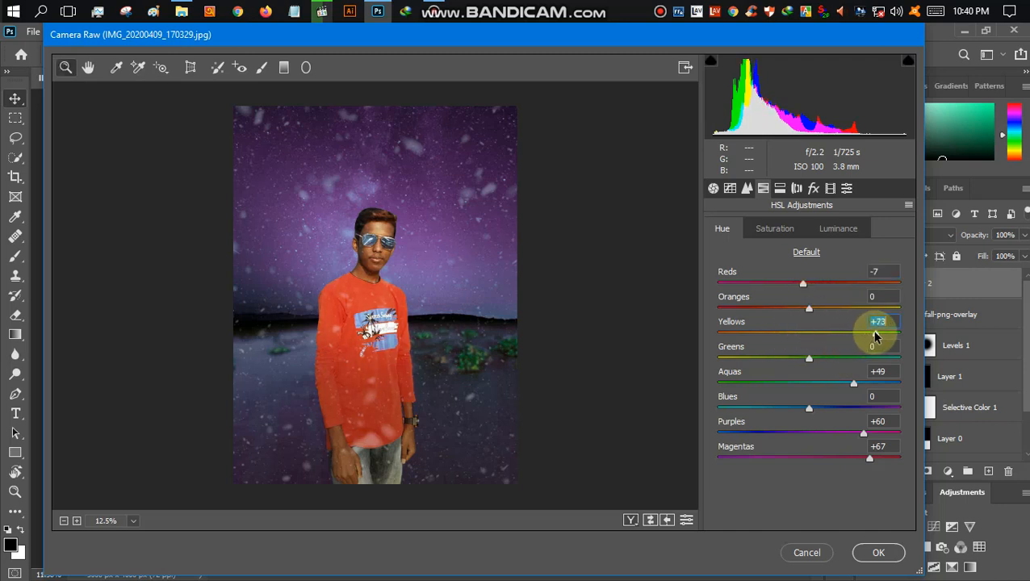
# Step: Raise the HSL saturation of the greens to +68, aquas to +36, and blues to +47
pyautogui.click(762, 228)
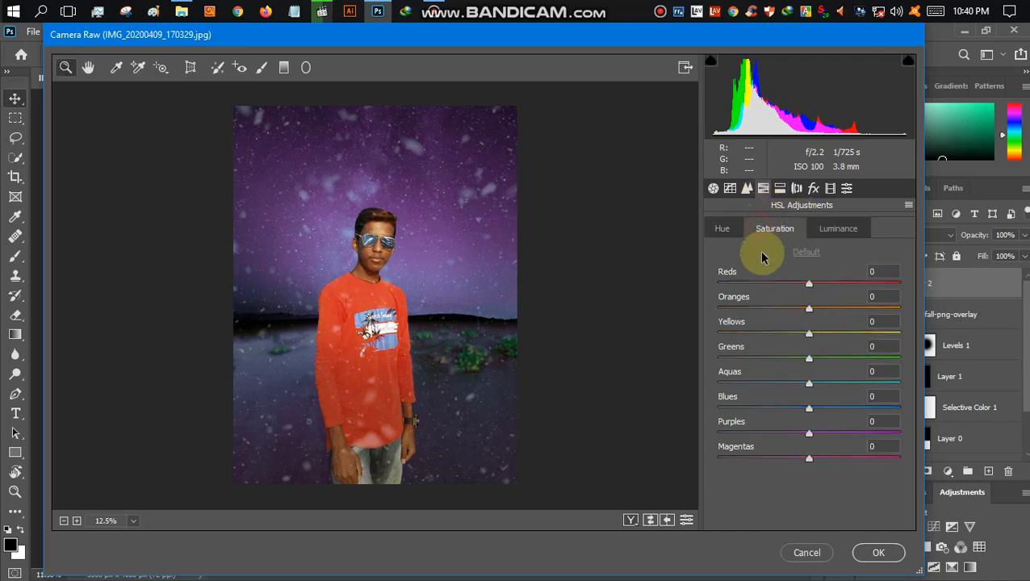
pyautogui.moveTo(809, 359); pyautogui.dragTo(870, 359)
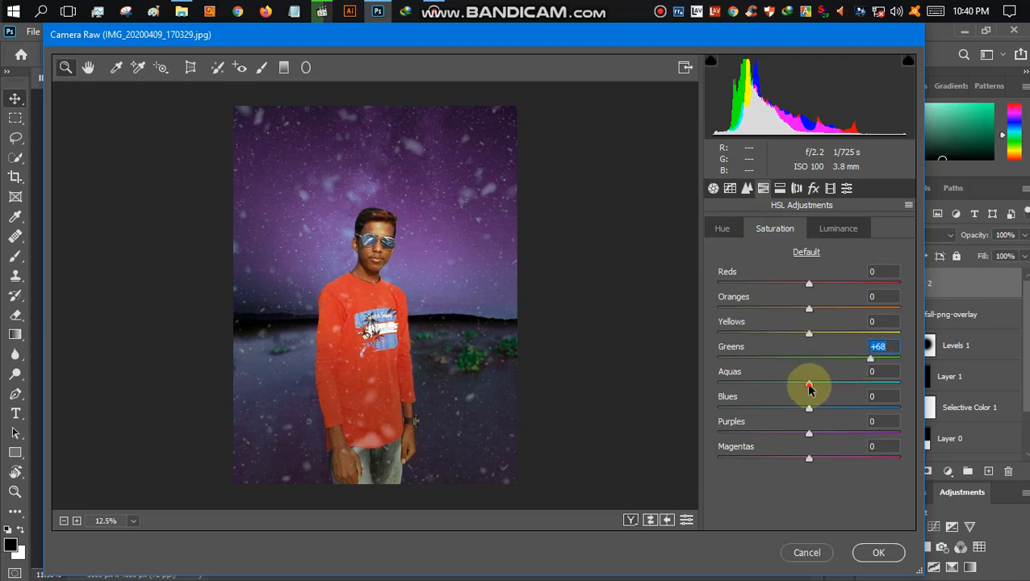
pyautogui.moveTo(808, 384); pyautogui.dragTo(849, 411)
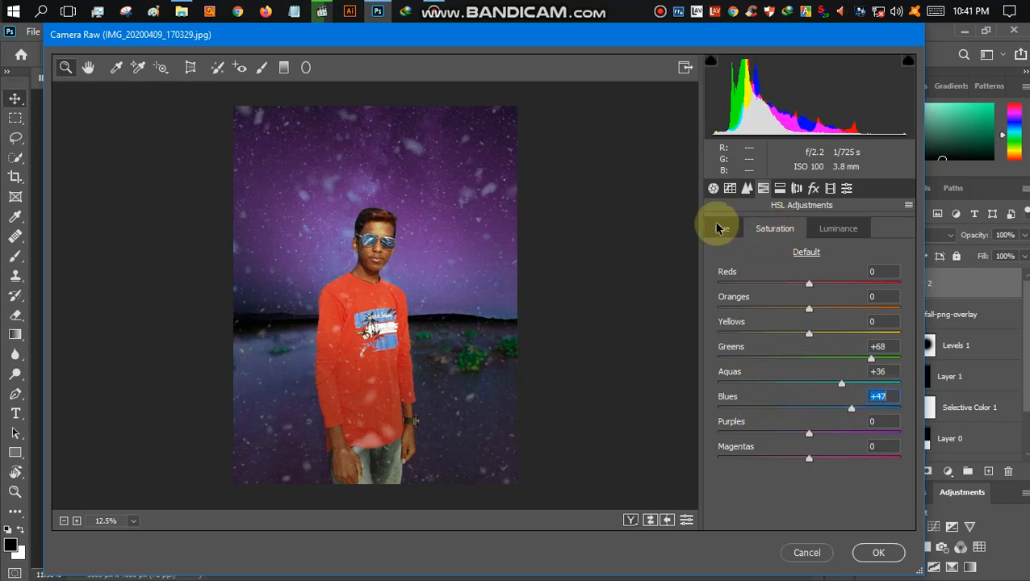
# Step: Set the basic exposure to +0.30 and the contrast to +8
pyautogui.click(713, 188)
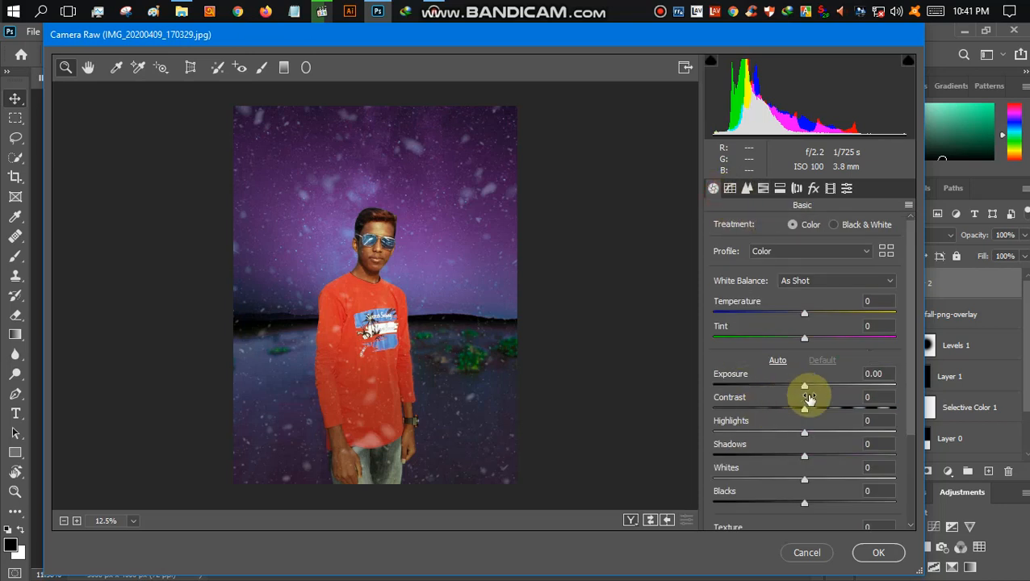
pyautogui.scroll(-2, 806, 394)
pyautogui.moveTo(800, 314)
pyautogui.mouseDown()
pyautogui.moveTo(788, 314)
pyautogui.moveTo(818, 319)
pyautogui.mouseUp()
pyautogui.doubleClick(814, 315)
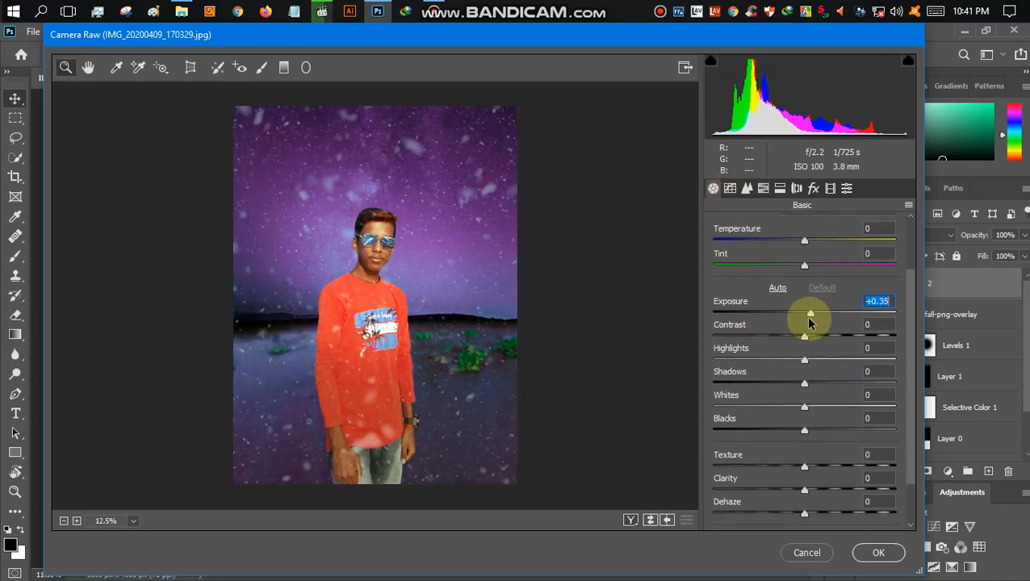
pyautogui.moveTo(744, 305); pyautogui.dragTo(748, 305)
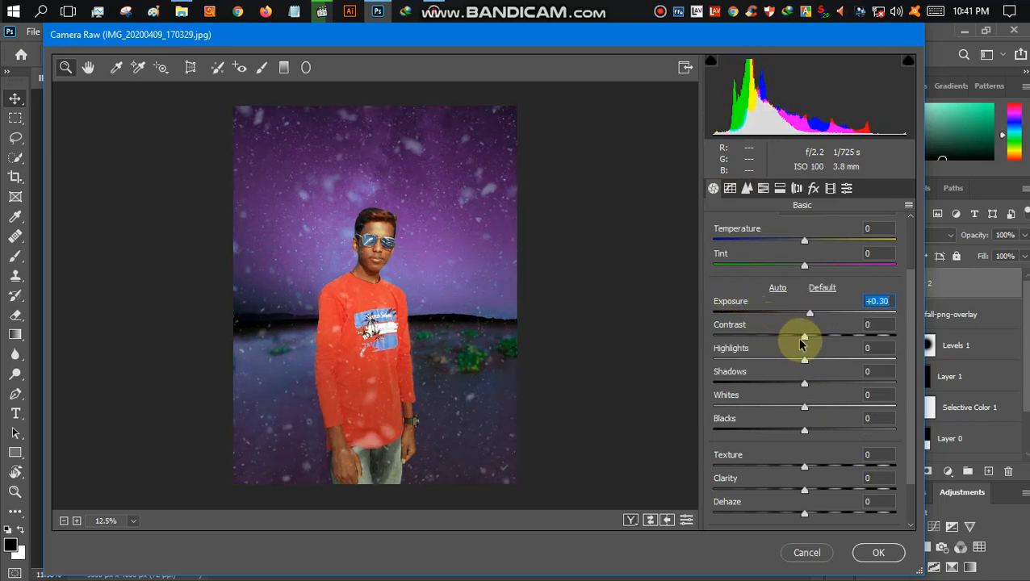
pyautogui.moveTo(803, 339); pyautogui.dragTo(808, 315)
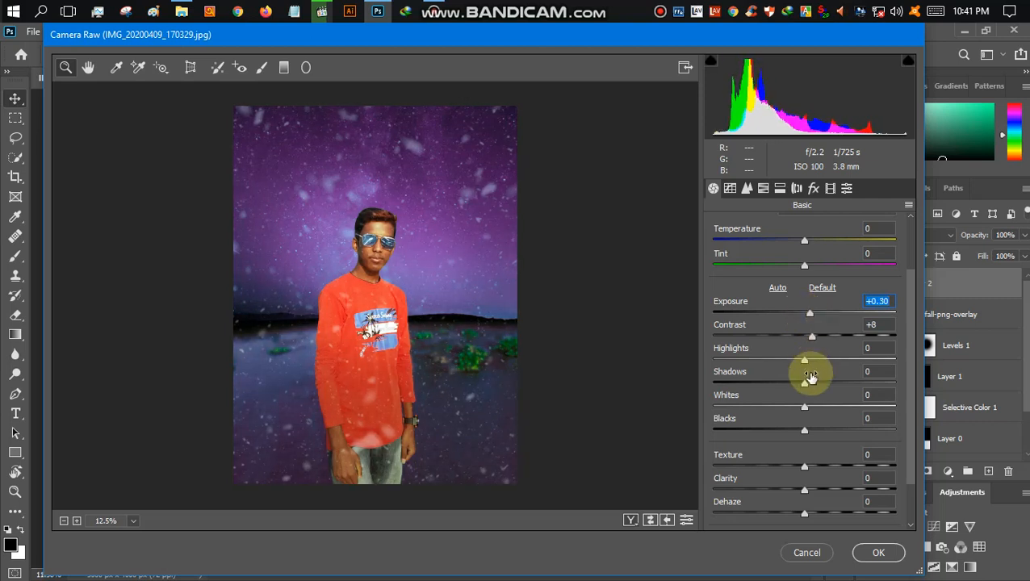
# Step: Set the basic highlights to +3, shadows to -6, and whites to -37
pyautogui.moveTo(803, 361); pyautogui.dragTo(827, 364)
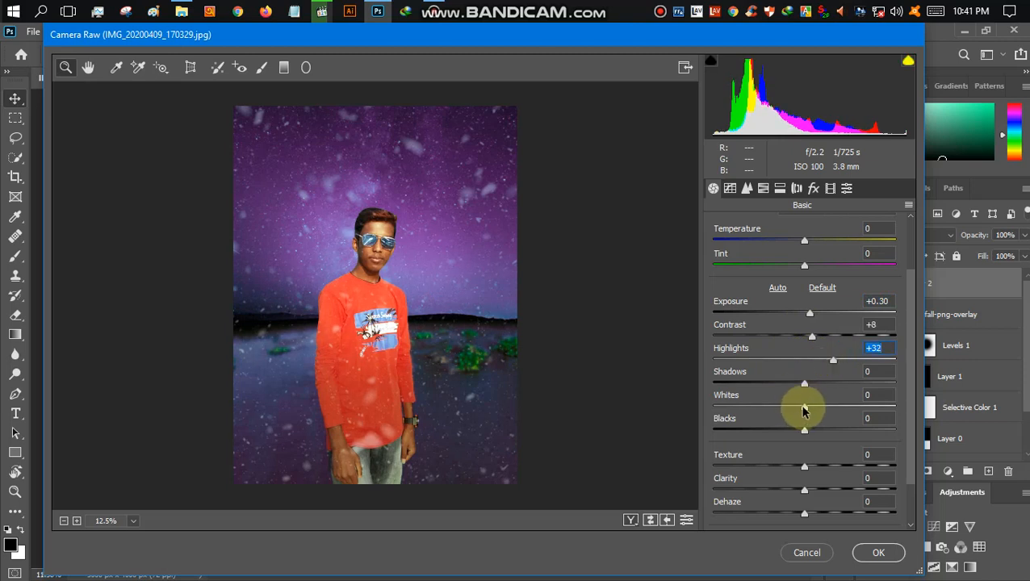
pyautogui.moveTo(797, 409); pyautogui.dragTo(806, 364)
pyautogui.scroll(-2, 800, 468)
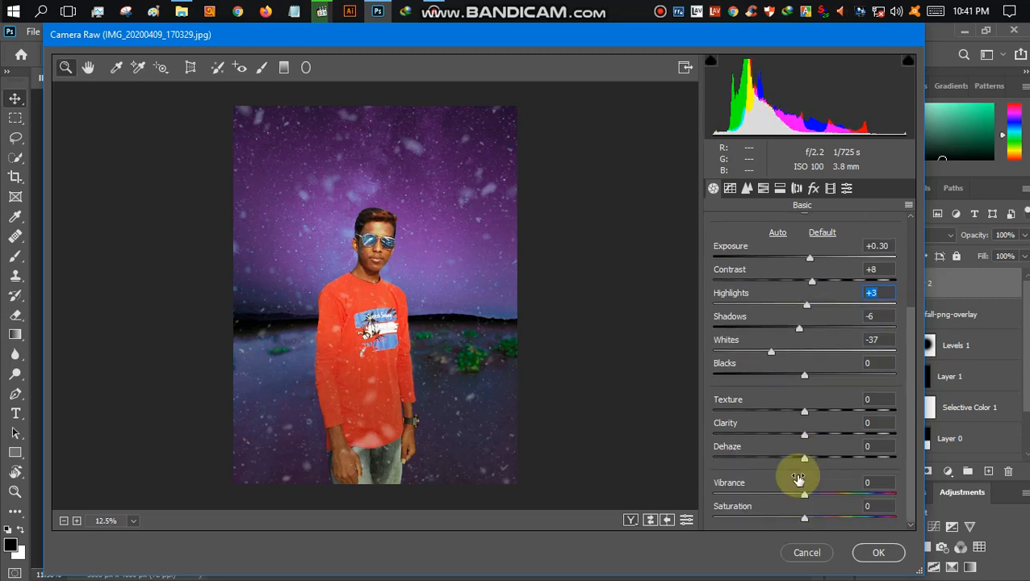
# Step: Set vibrance to -8, saturation to -6, and clarity to -26, and apply the Camera Raw adjustments
pyautogui.moveTo(802, 498)
pyautogui.mouseDown()
pyautogui.moveTo(786, 496)
pyautogui.moveTo(810, 498)
pyautogui.moveTo(791, 501)
pyautogui.moveTo(818, 517)
pyautogui.moveTo(797, 518)
pyautogui.moveTo(795, 489)
pyautogui.mouseUp()
pyautogui.moveTo(804, 434); pyautogui.dragTo(781, 436)
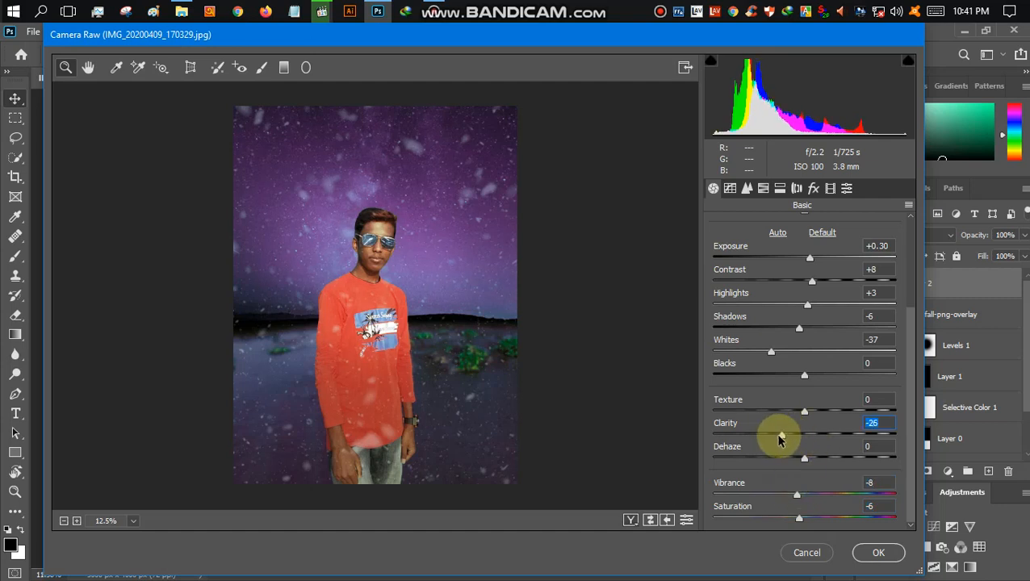
pyautogui.click(878, 552)
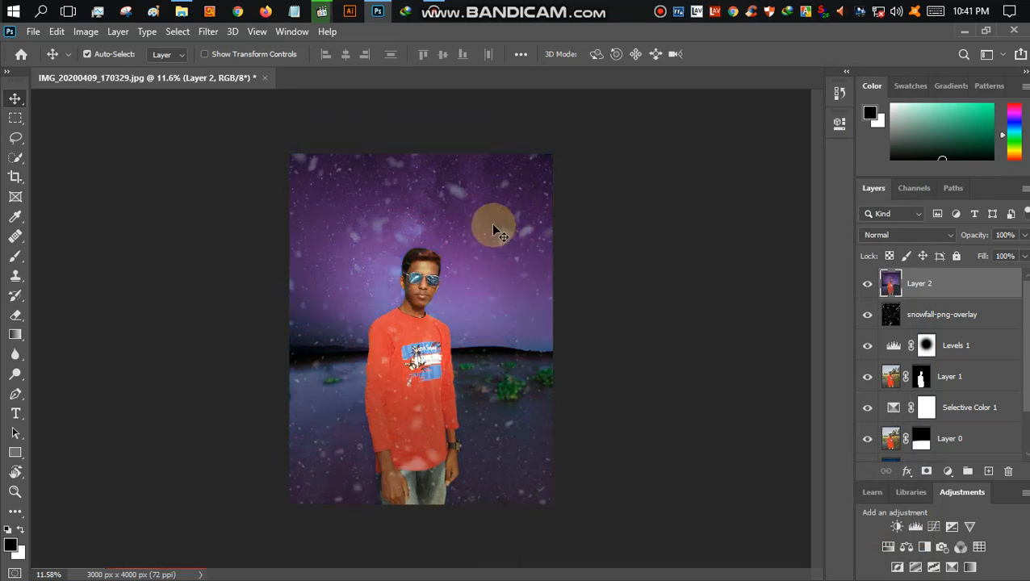
# Step: Compare the composite before and after the color grade by toggling Layer 2's visibility
pyautogui.click(866, 286)
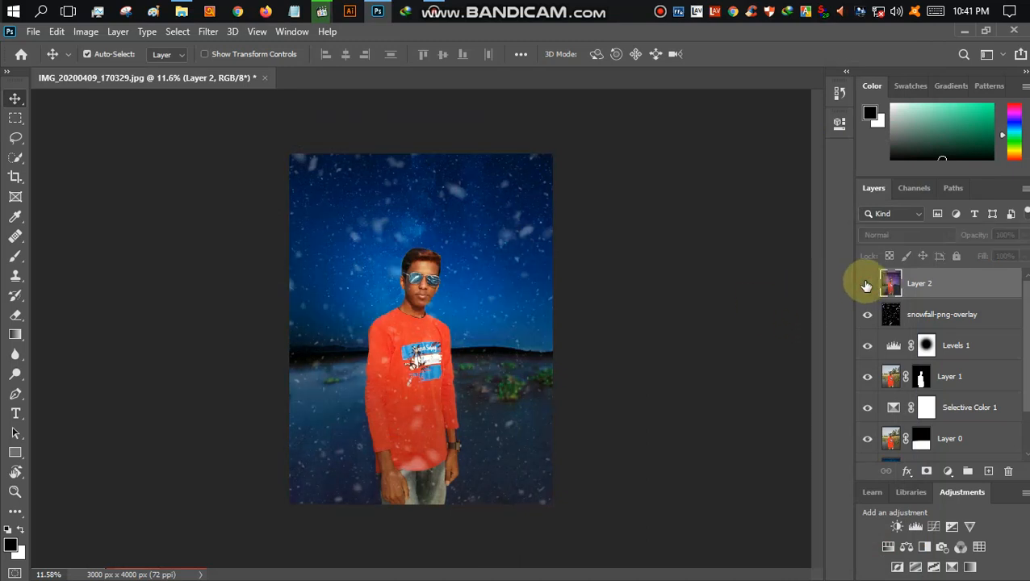
pyautogui.click(866, 286)
pyautogui.click(865, 285)
pyautogui.click(865, 285)
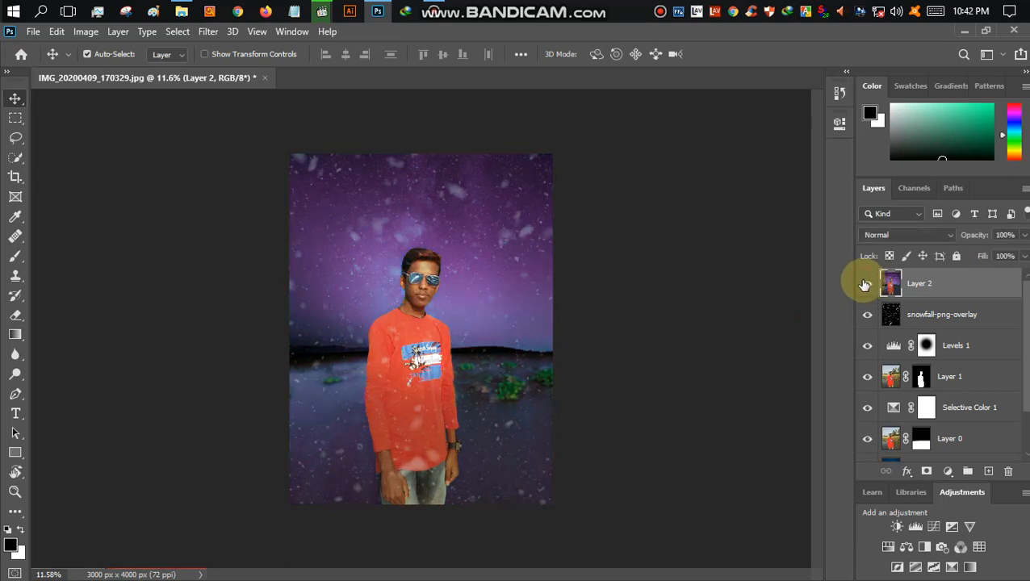
pyautogui.click(864, 285)
pyautogui.click(866, 284)
pyautogui.scroll(-1, 407, 262)
pyautogui.scroll(2, 401, 259)
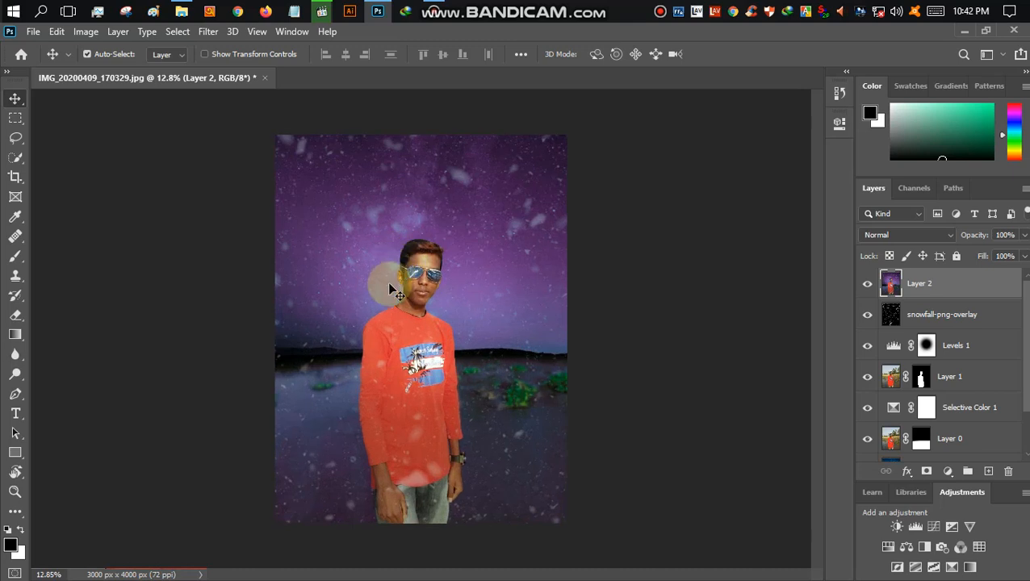
# Step: Start saving the finished composite as a new file
pyautogui.click(33, 31)
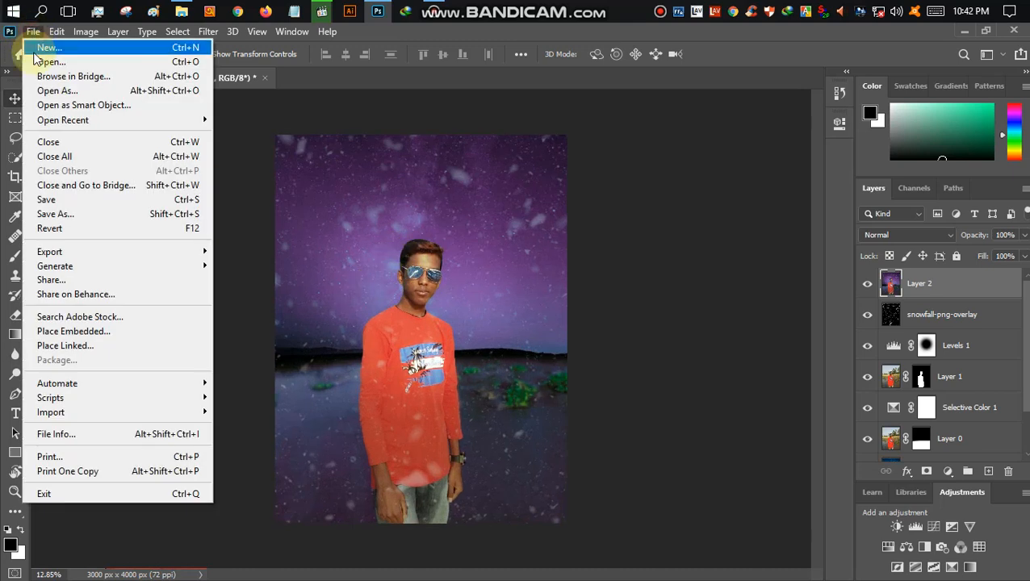
pyautogui.click(81, 214)
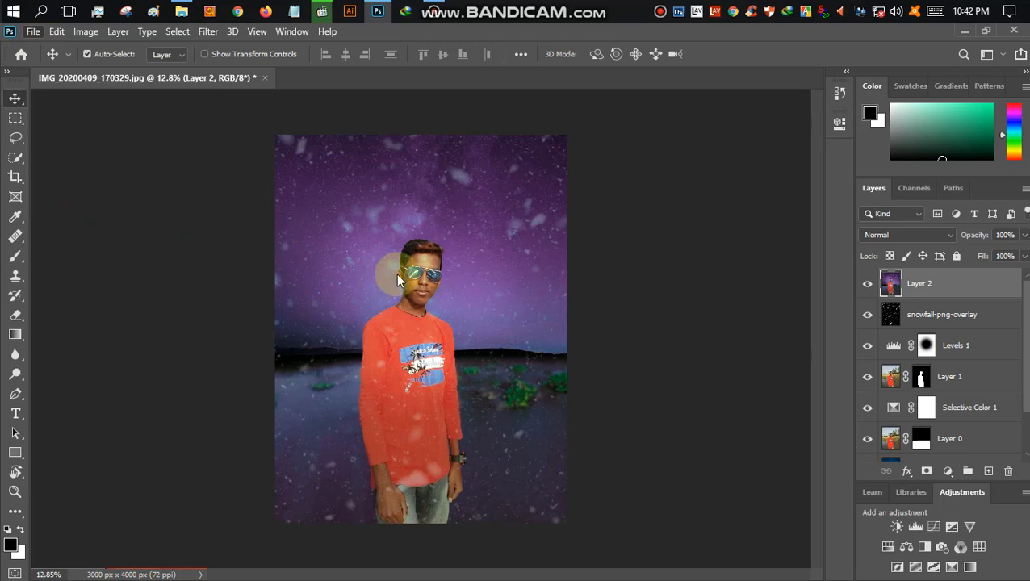